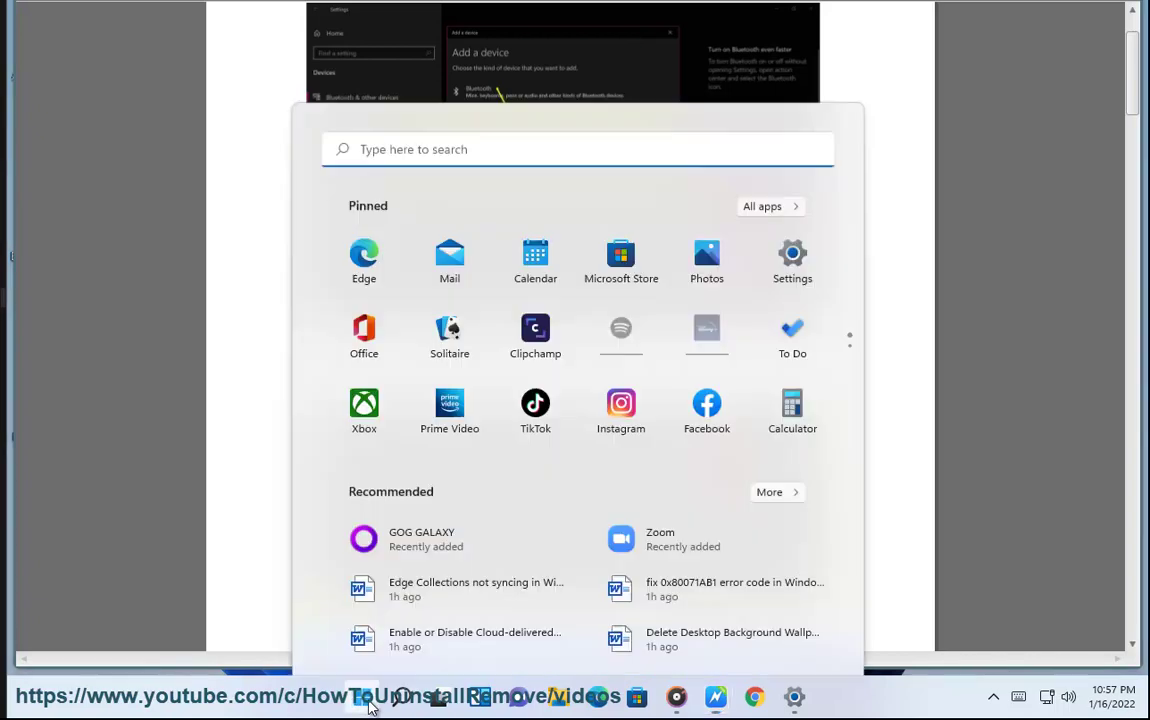
Open the Devices page of the Bluetooth & devices section in Windows Settings
click(810, 175)
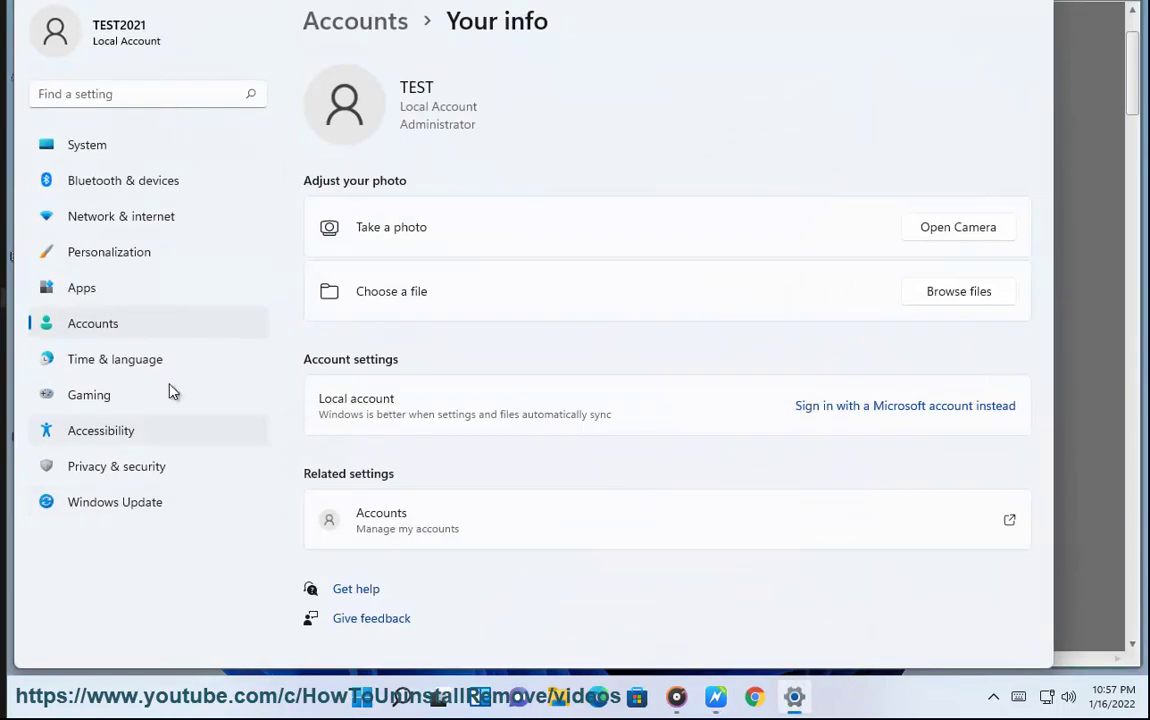
click(148, 184)
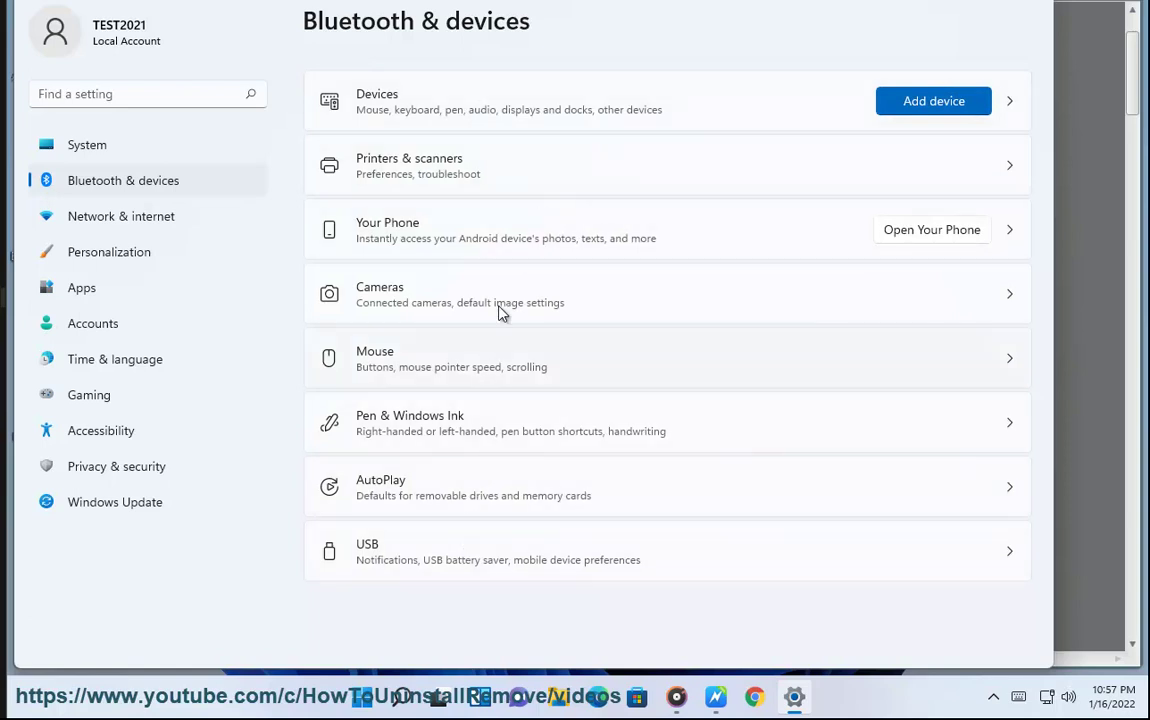
click(1013, 115)
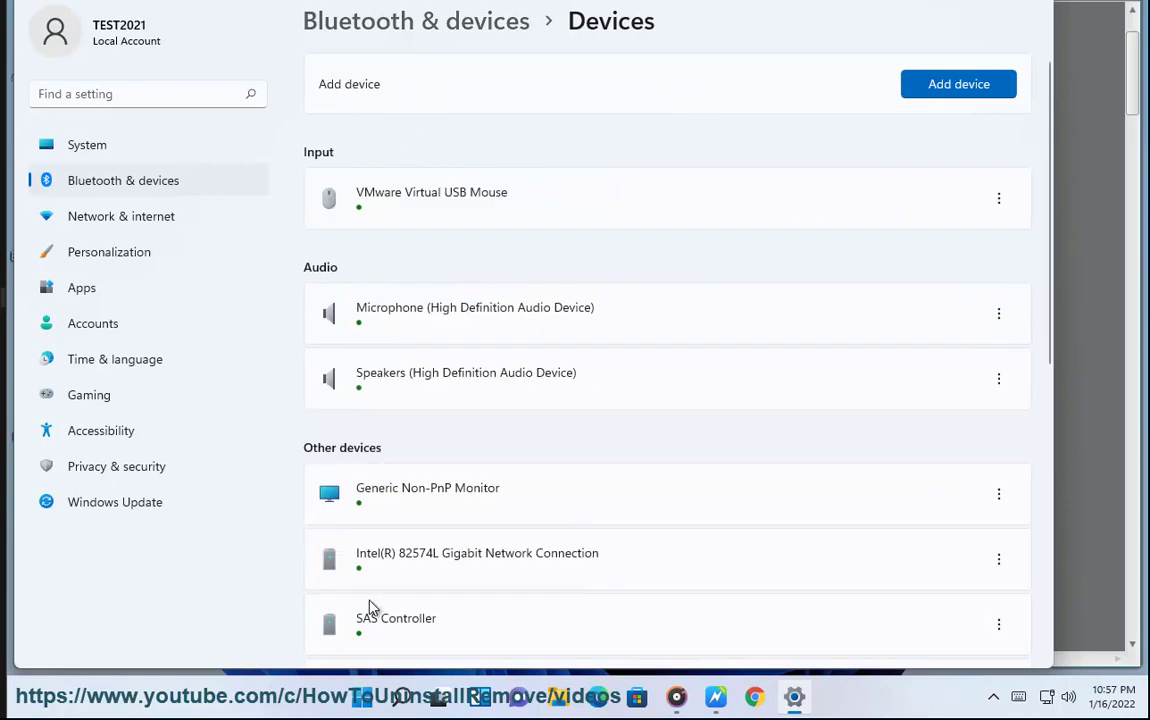
Try to add a new Bluetooth device, cancel the dialog and return to the instructions document
click(958, 86)
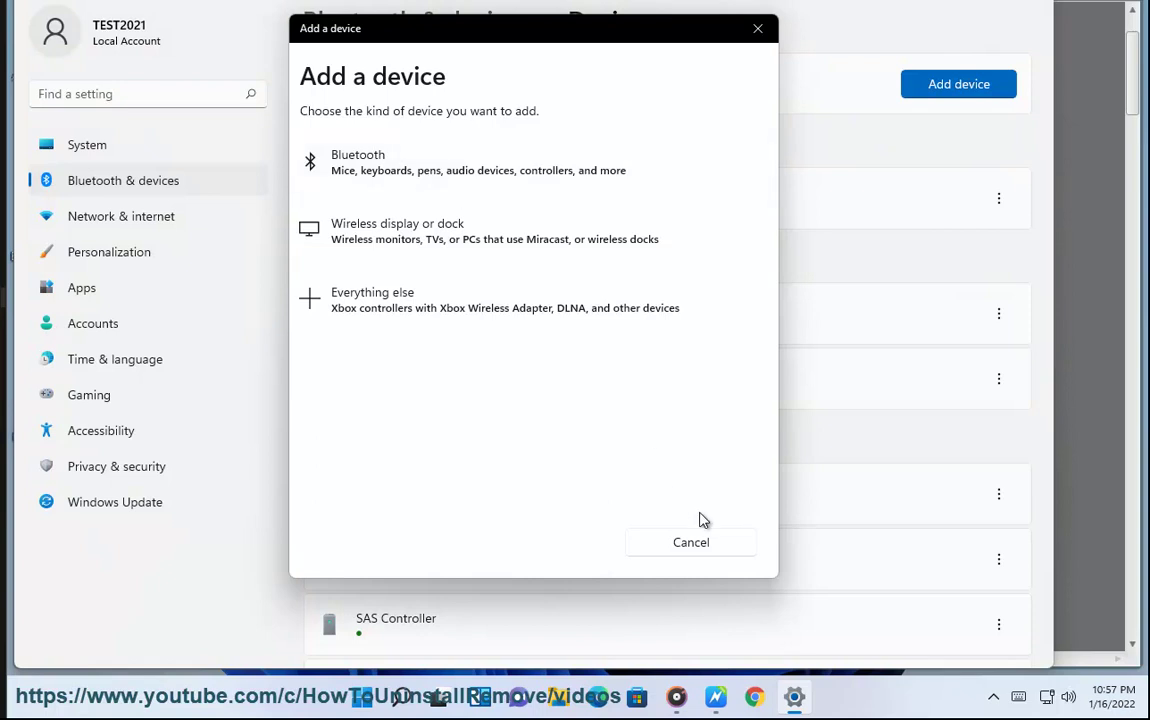
click(355, 160)
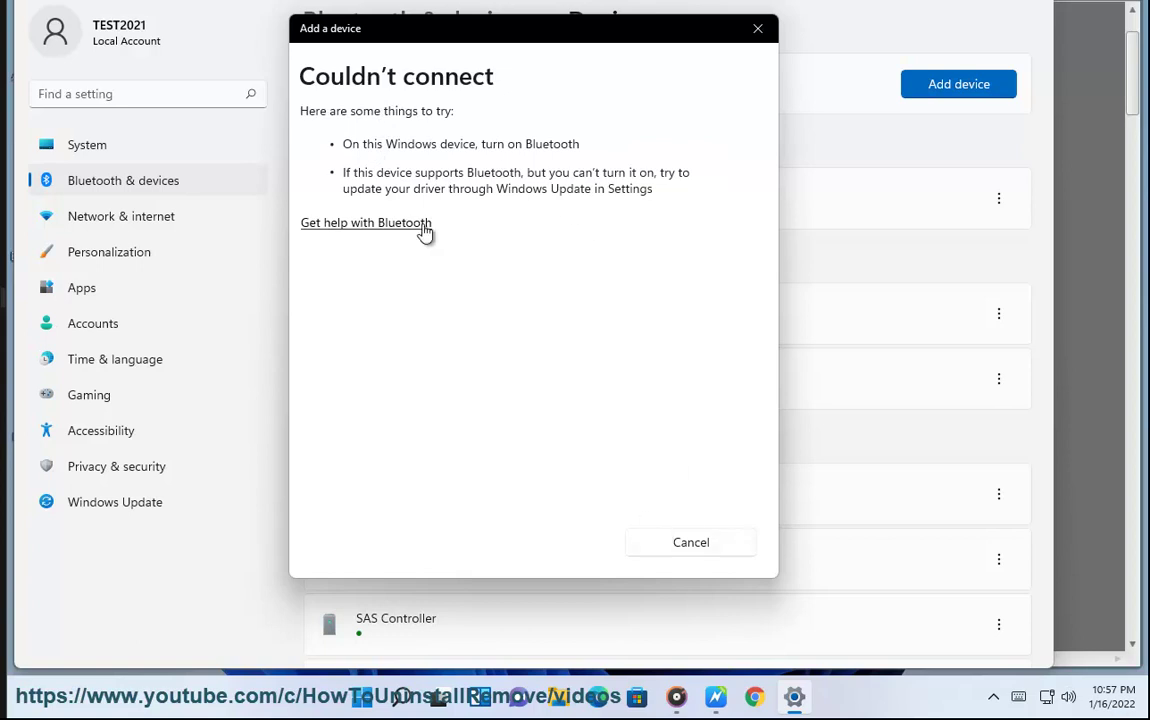
click(731, 553)
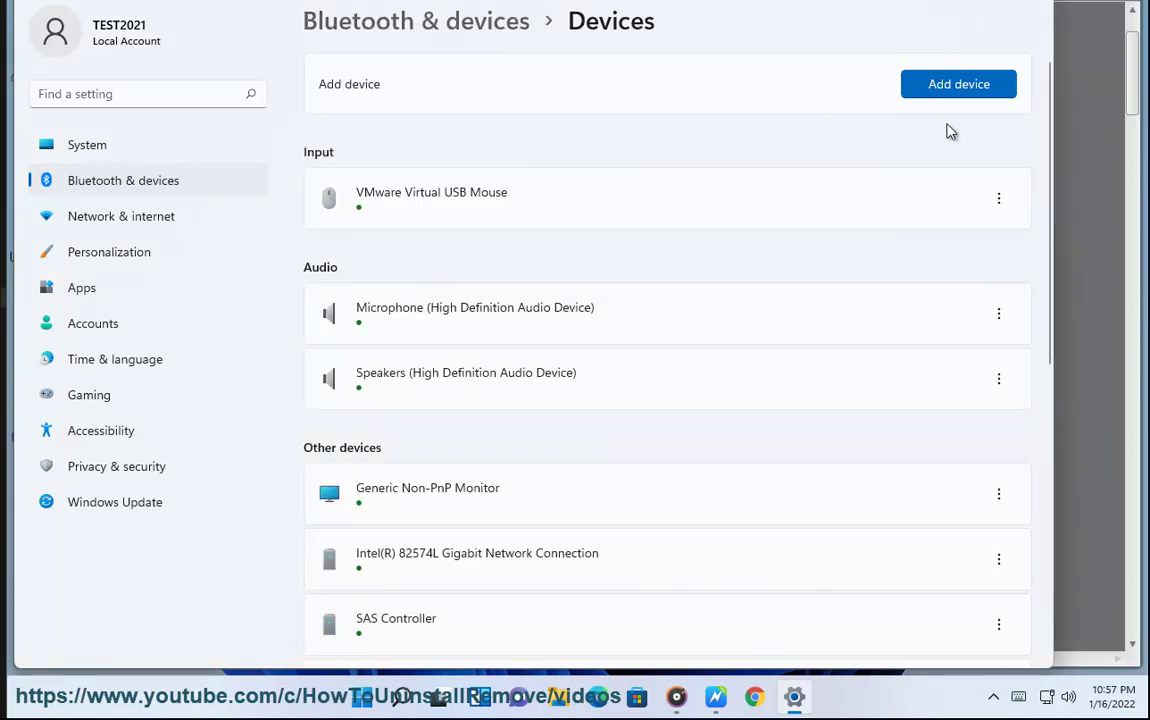
click(937, 13)
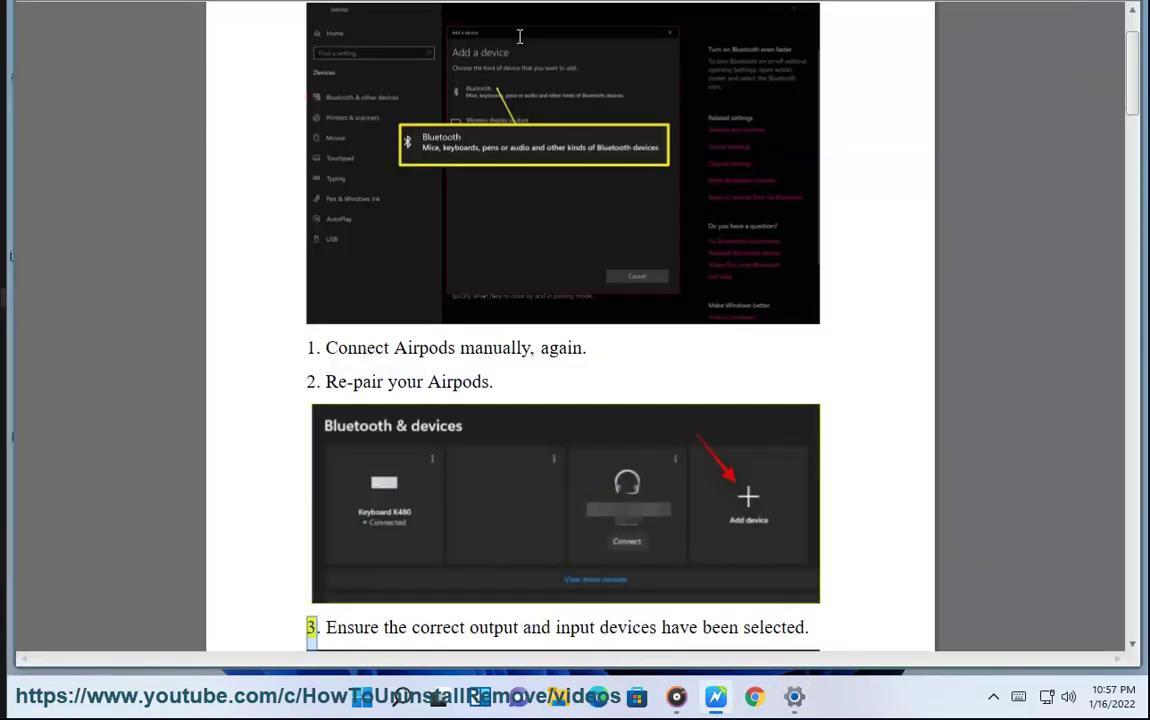
Read the document's step 3 on output and input devices, and open the System Sound page in Windows Settings
scroll(839, 414, down, 2)
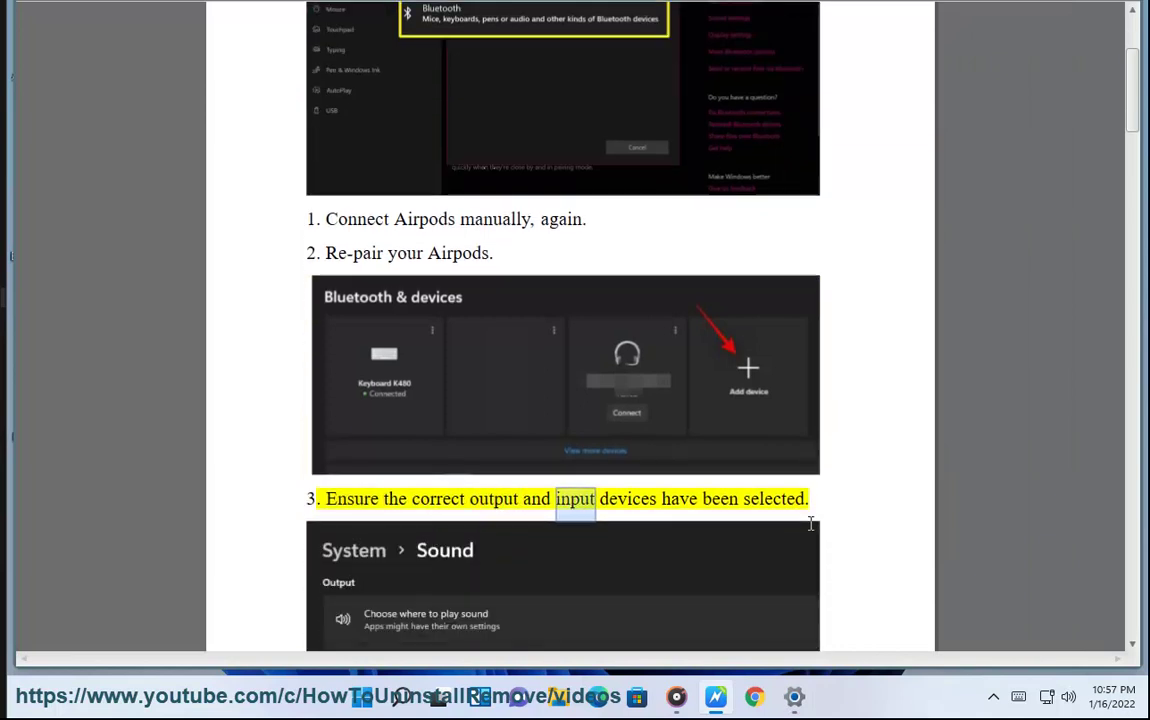
scroll(394, 436, down, 1)
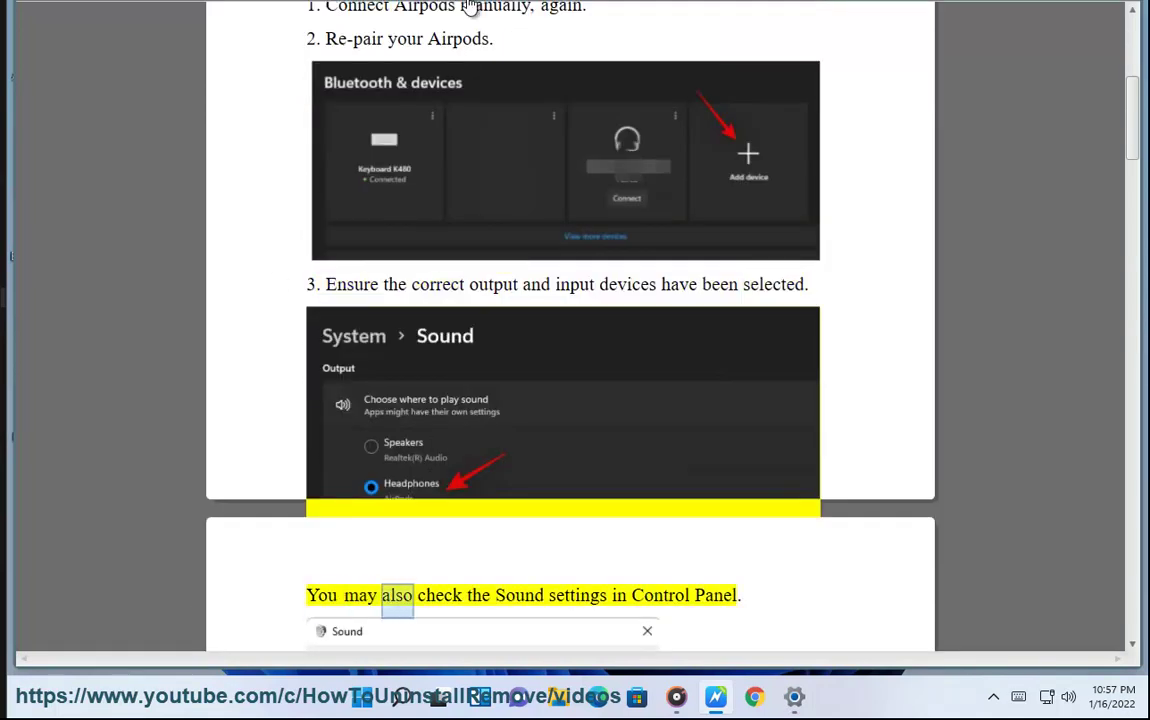
scroll(618, 307, down, 4)
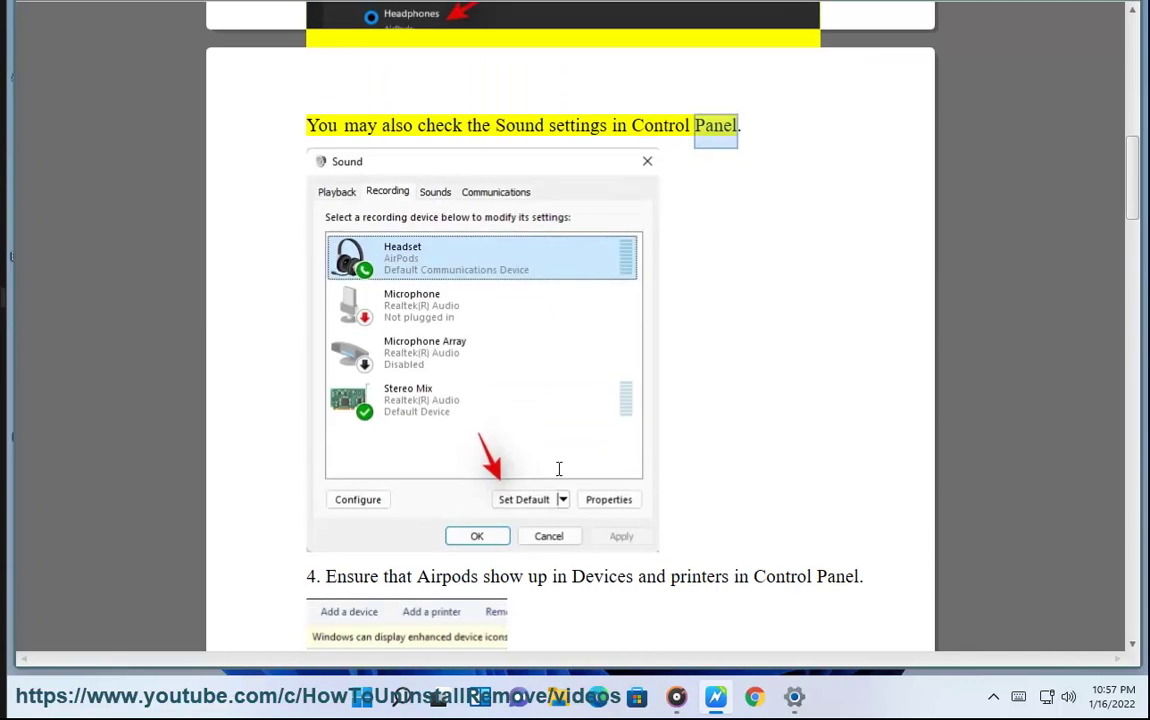
scroll(606, 276, up, 3)
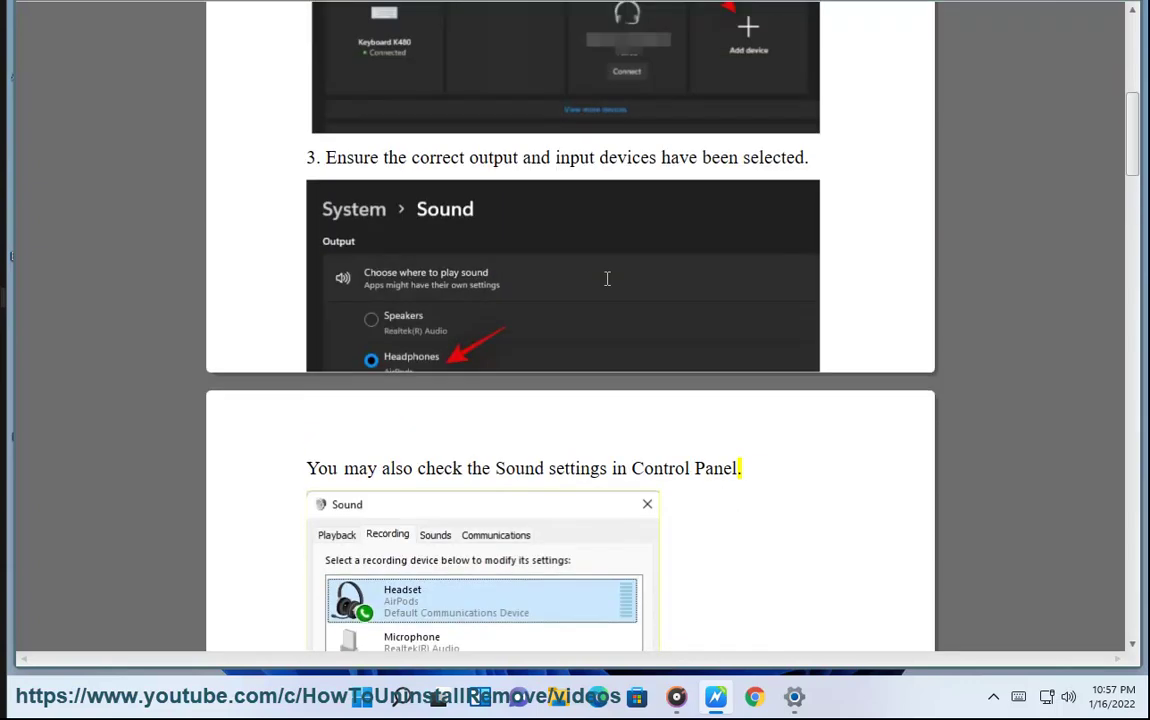
click(794, 696)
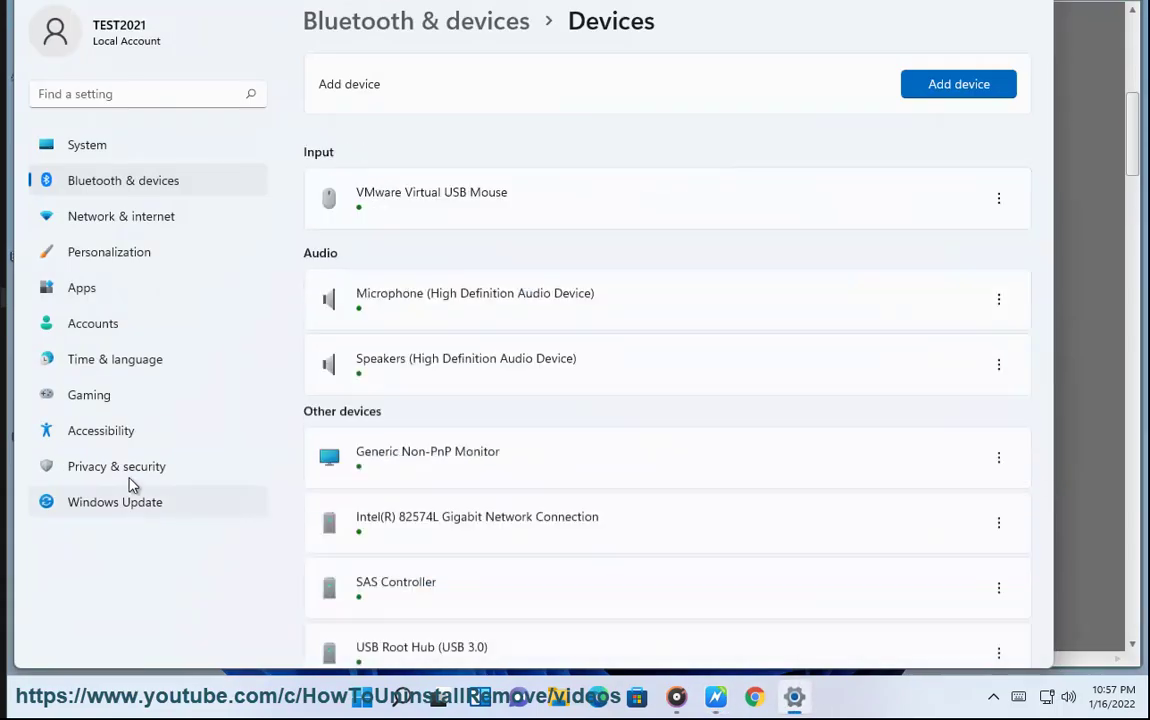
click(138, 150)
scroll(596, 413, down, 4)
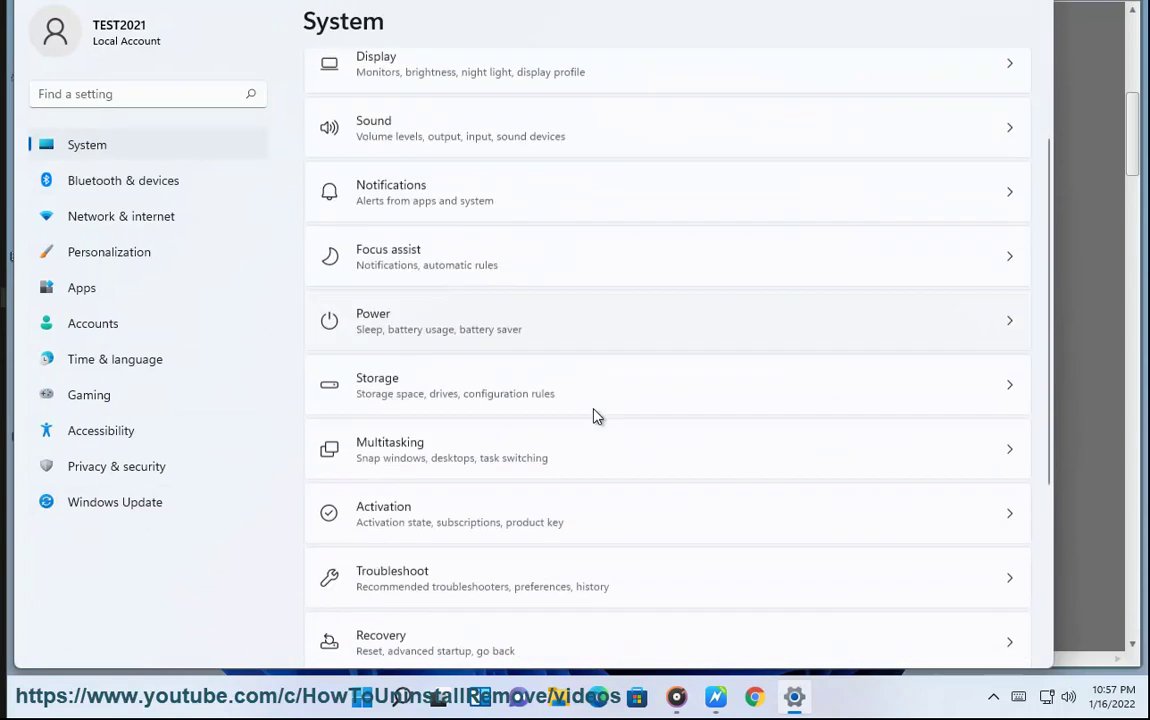
scroll(547, 524, up, 5)
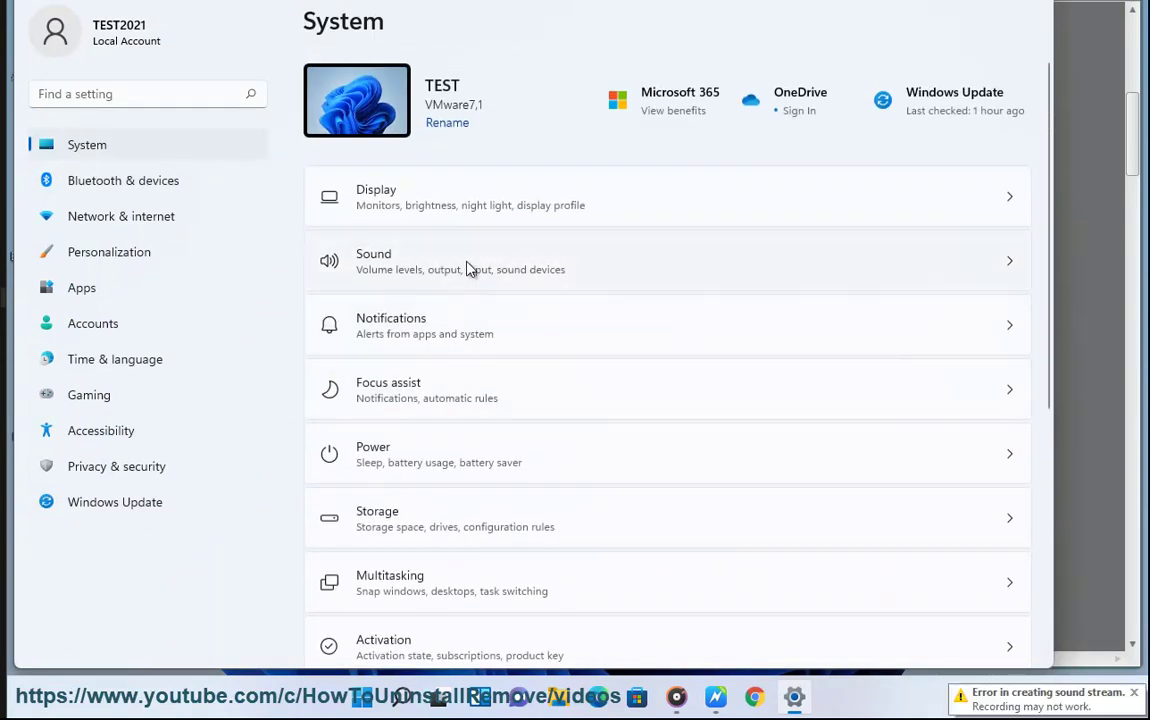
click(470, 259)
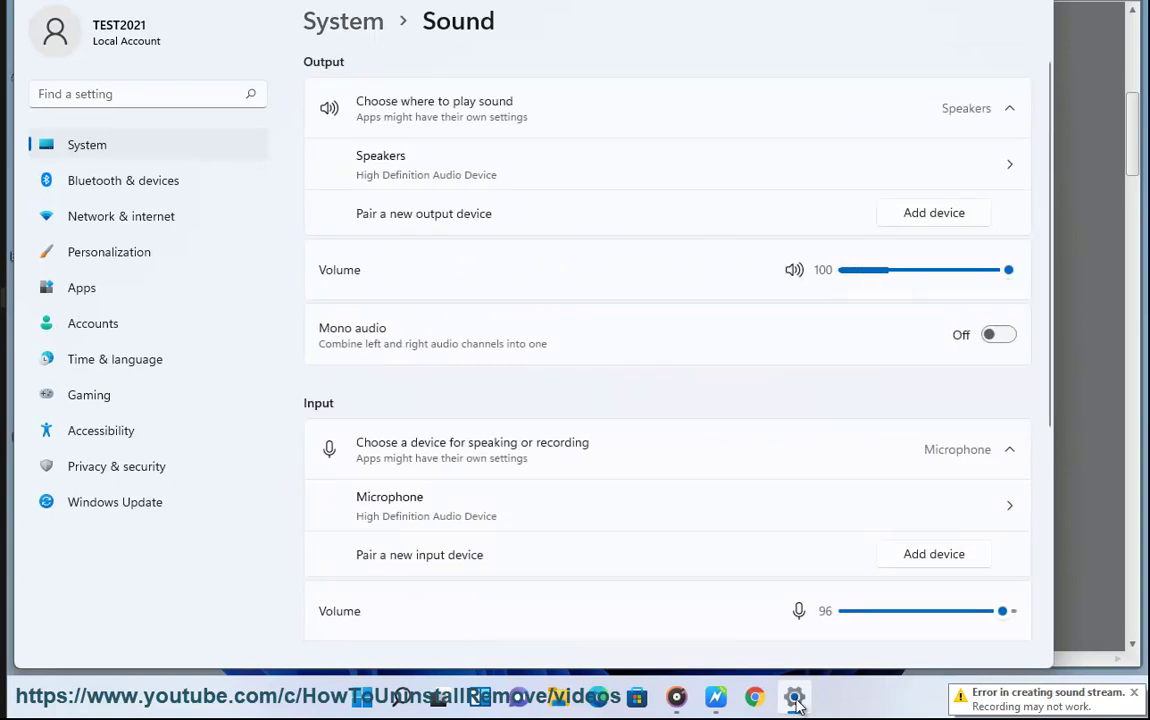
Review the output and input devices on the Sound settings page and return to the instructions document
click(795, 700)
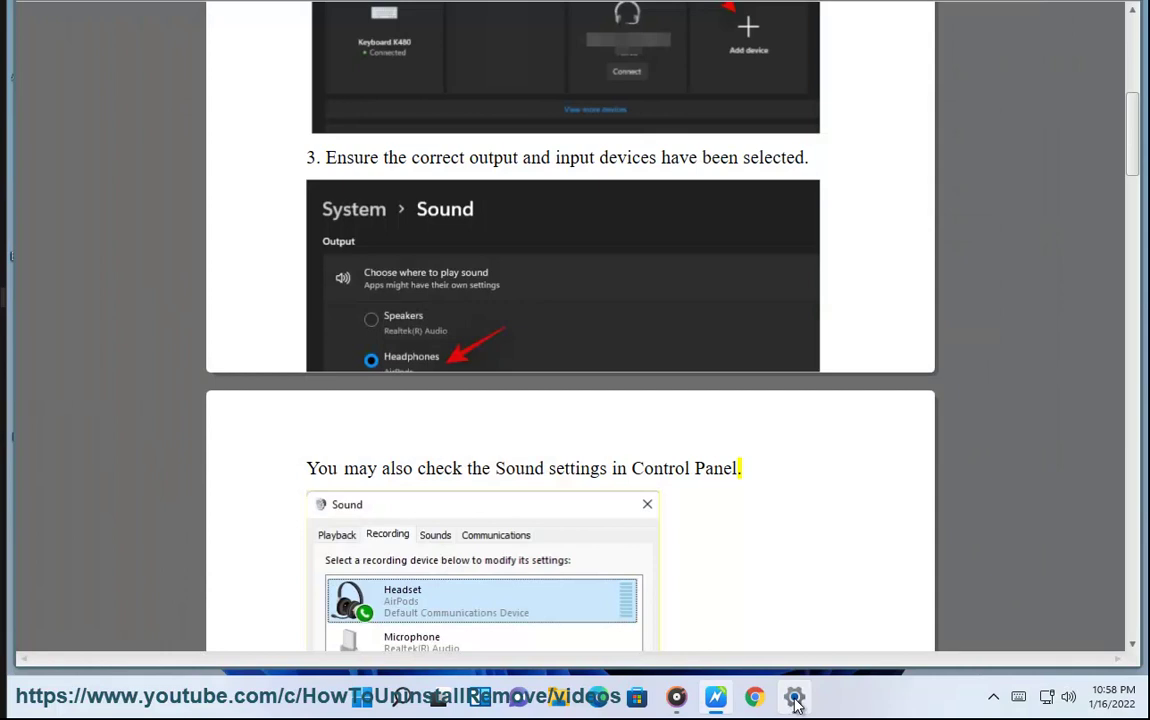
click(795, 700)
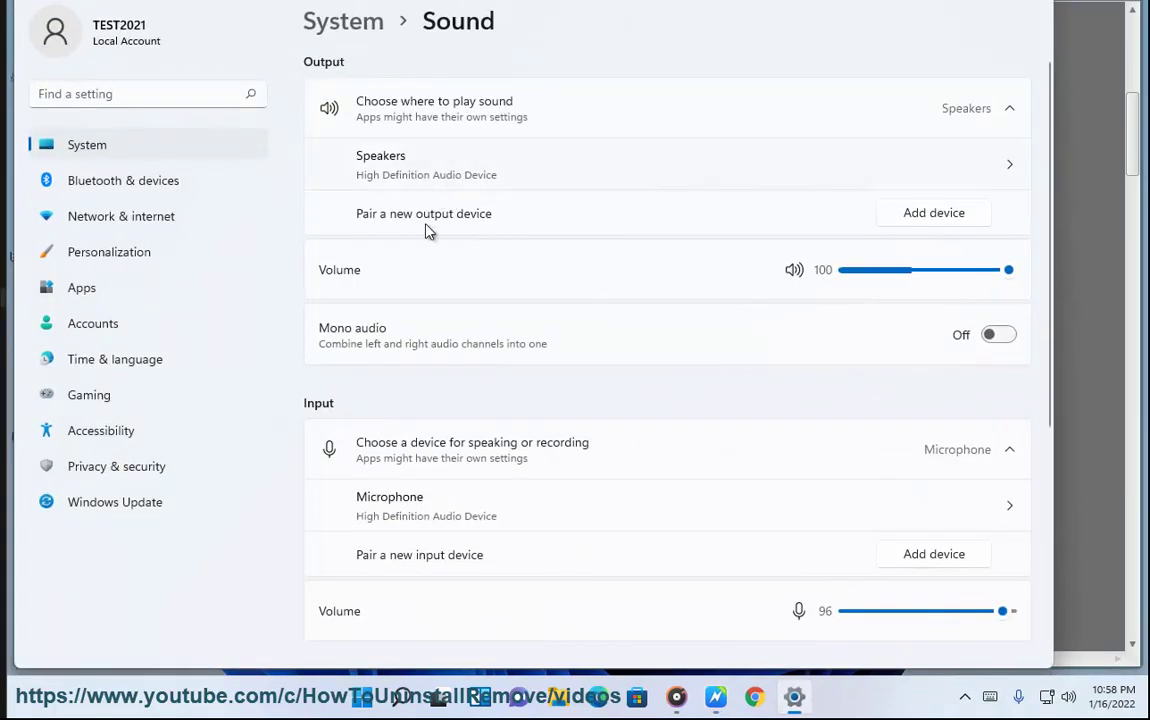
scroll(520, 475, down, 2)
scroll(530, 480, up, 1)
scroll(490, 468, up, 1)
click(795, 697)
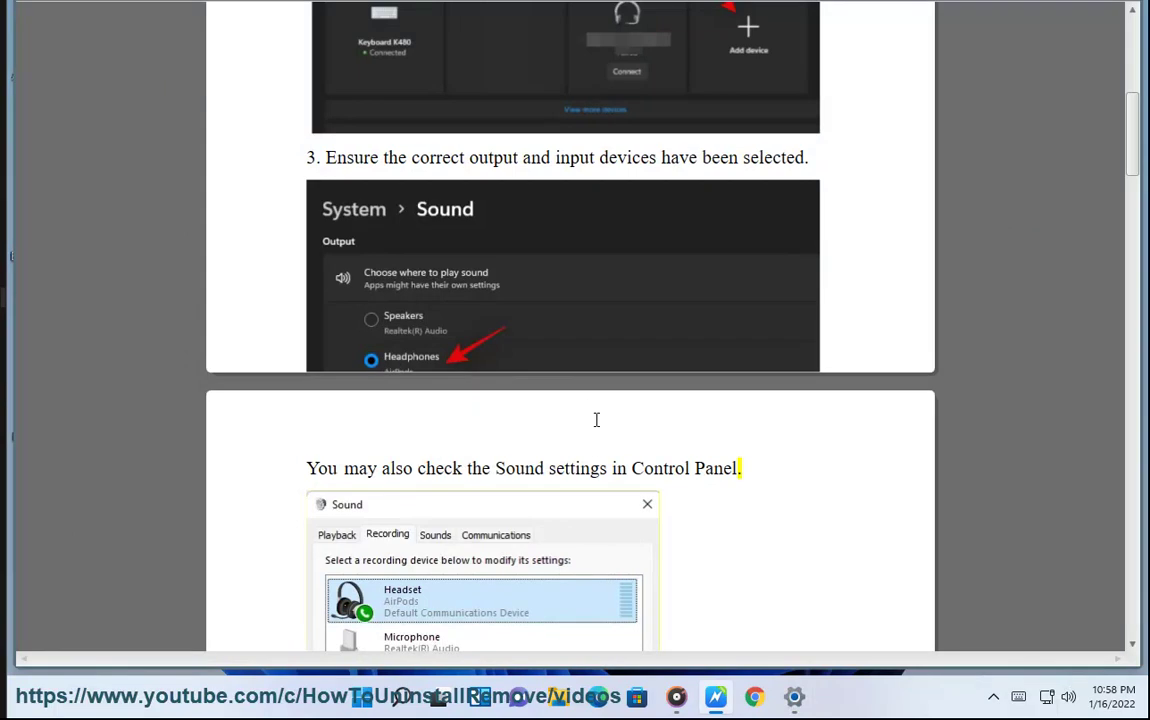
Open Control Panel as the instructions suggest and search it for SOUND
scroll(643, 446, down, 1)
drag(741, 385, 630, 384)
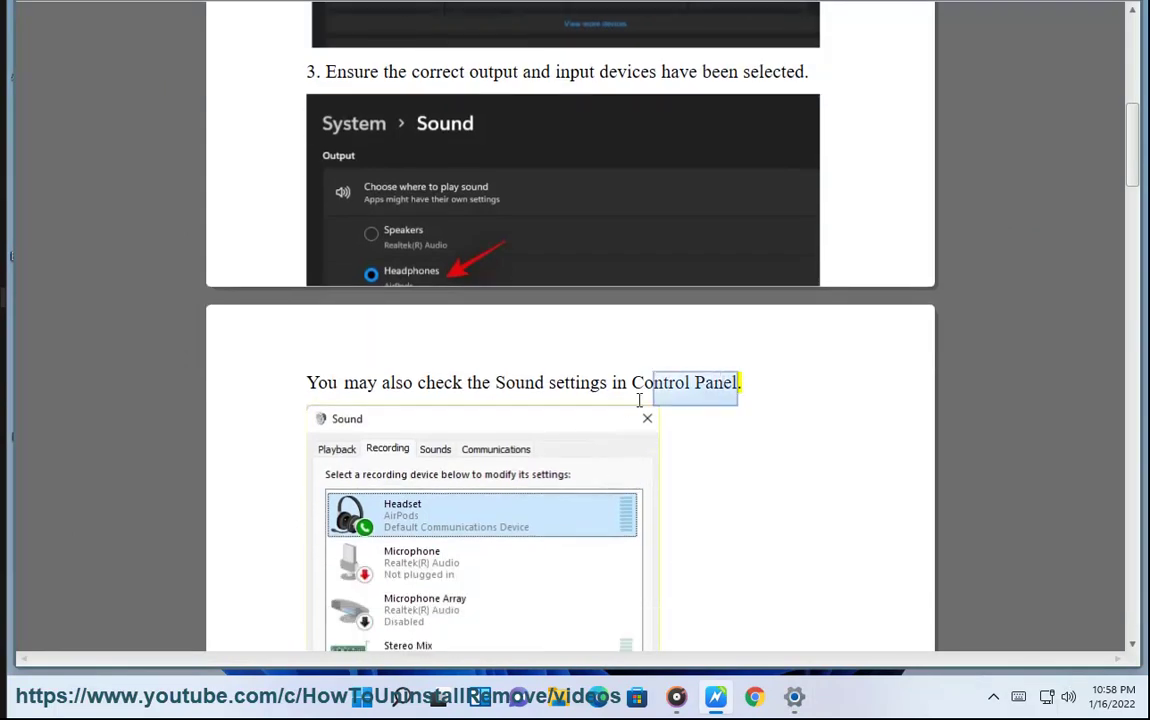
click(400, 697)
click(747, 226)
click(839, 76)
text(SOUND)
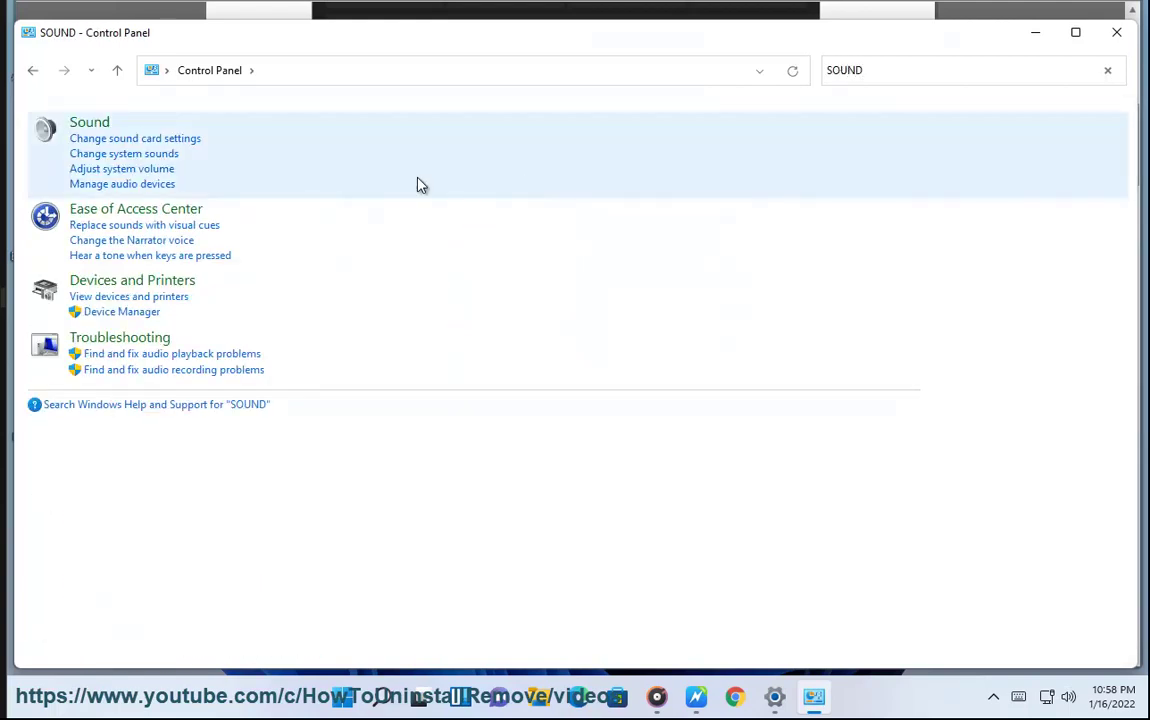
Open the Sound dialog from Control Panel, place it beside the instructions and select the Speakers playback device
click(85, 152)
click(1038, 32)
drag(362, 87, 910, 142)
scroll(381, 452, down, 2)
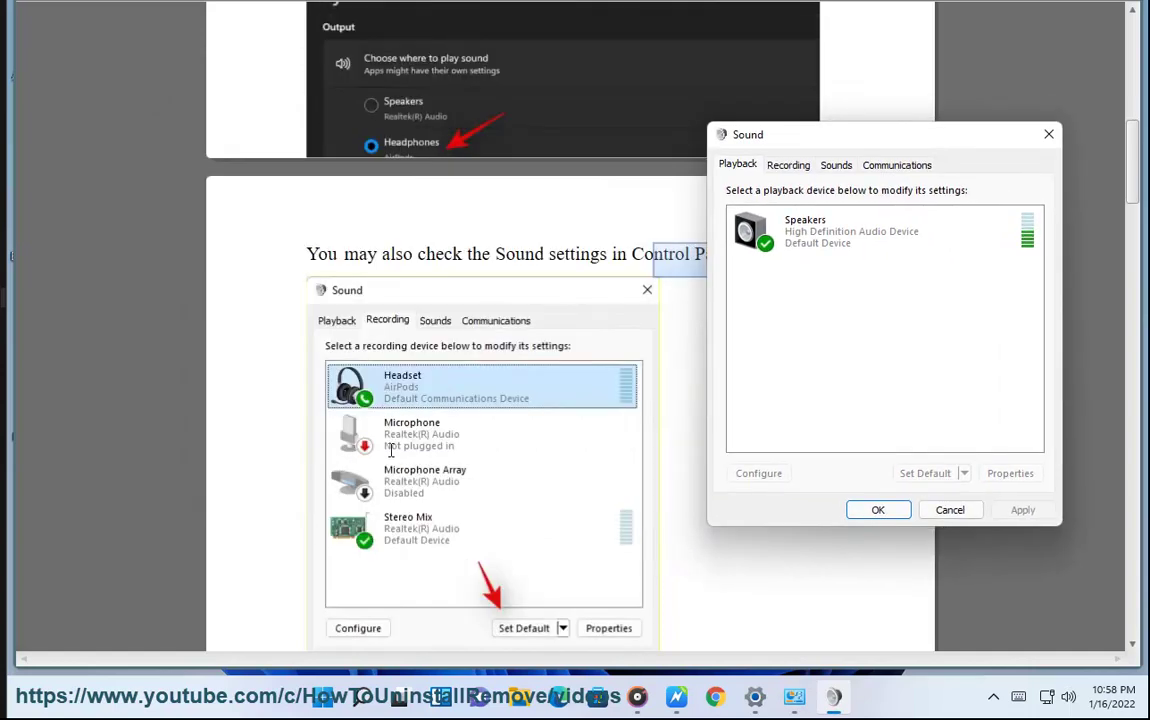
click(836, 240)
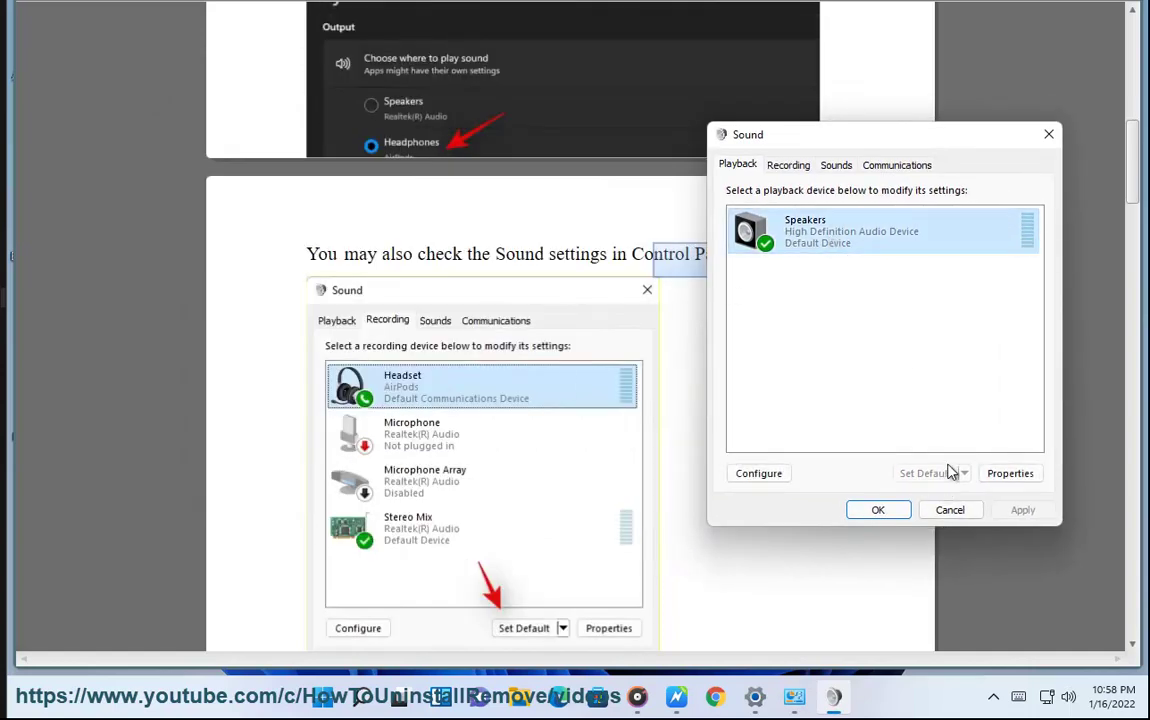
Read the document's step 4 on AirPods and open Devices and Printers in Control Panel
click(400, 385)
scroll(600, 460, down, 1)
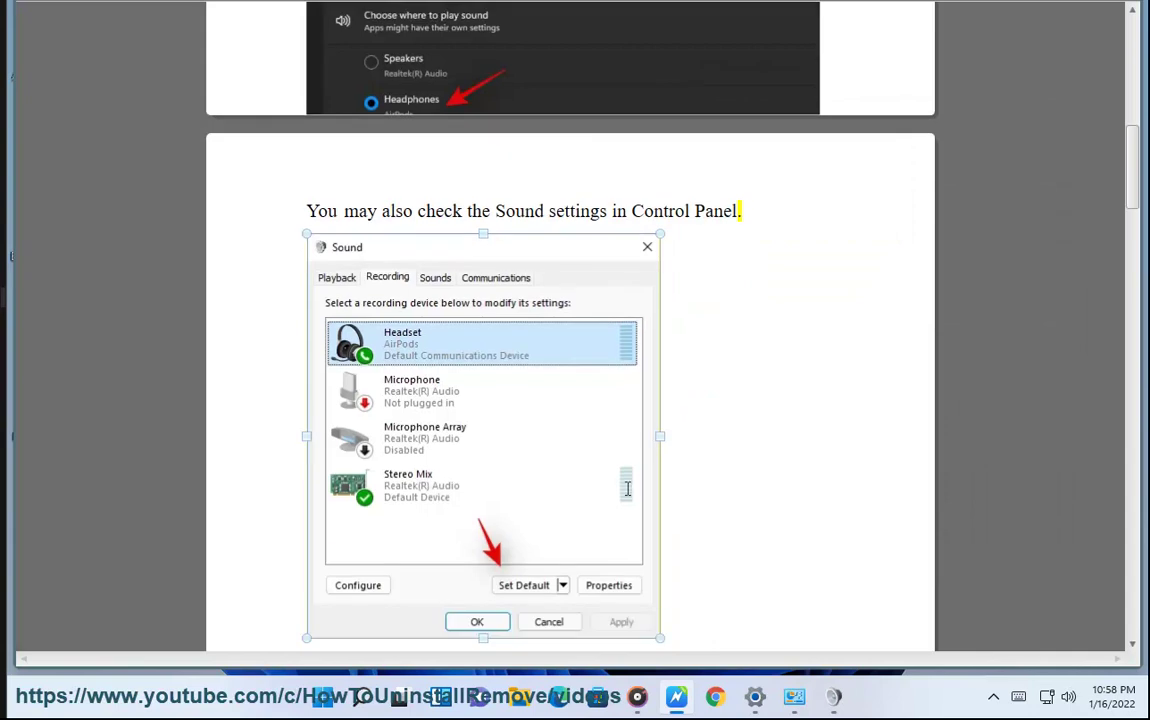
scroll(591, 497, down, 2)
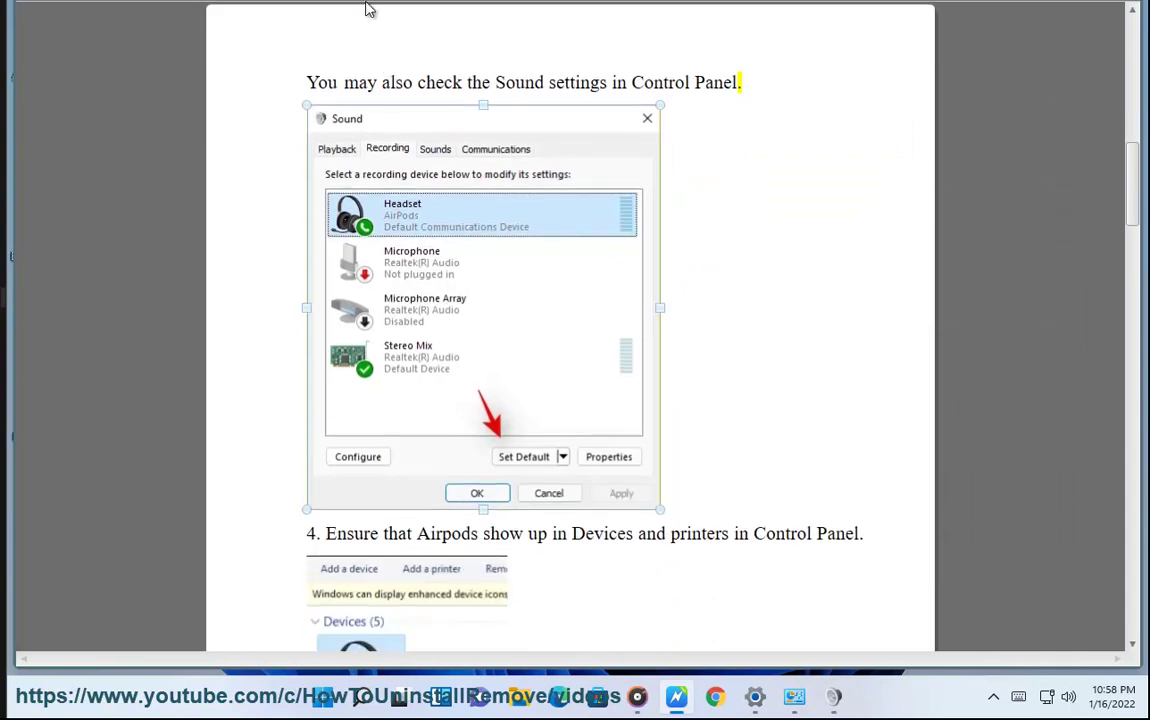
scroll(732, 327, down, 2)
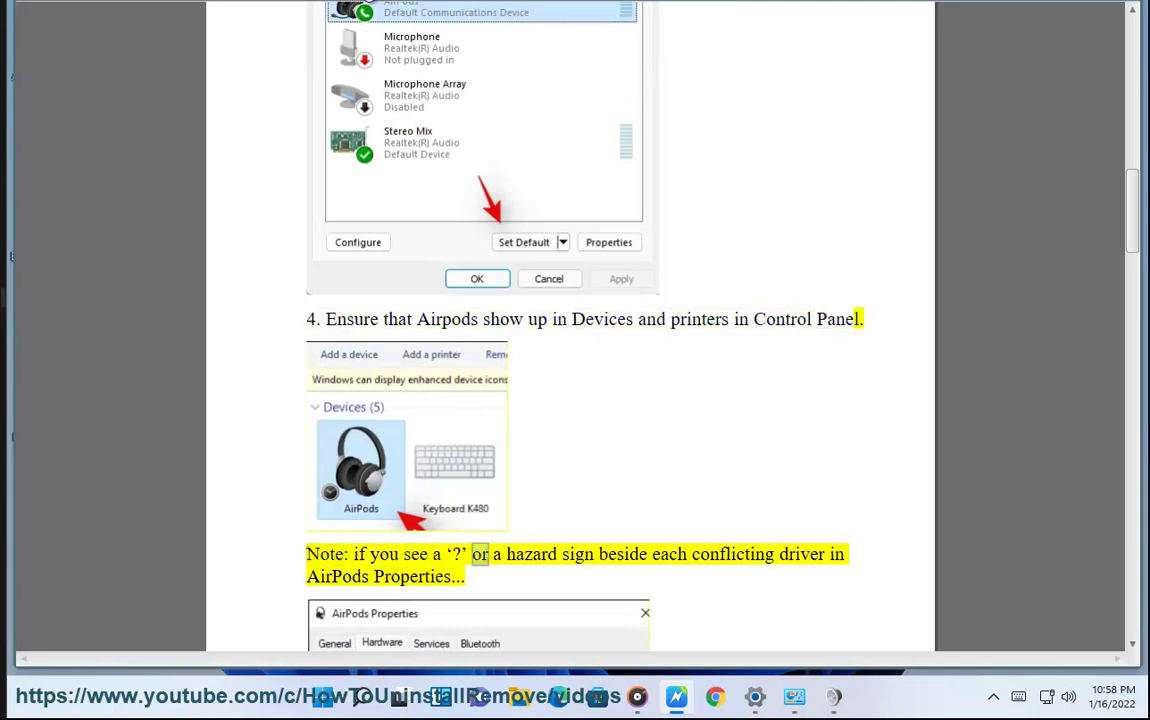
scroll(420, 497, down, 2)
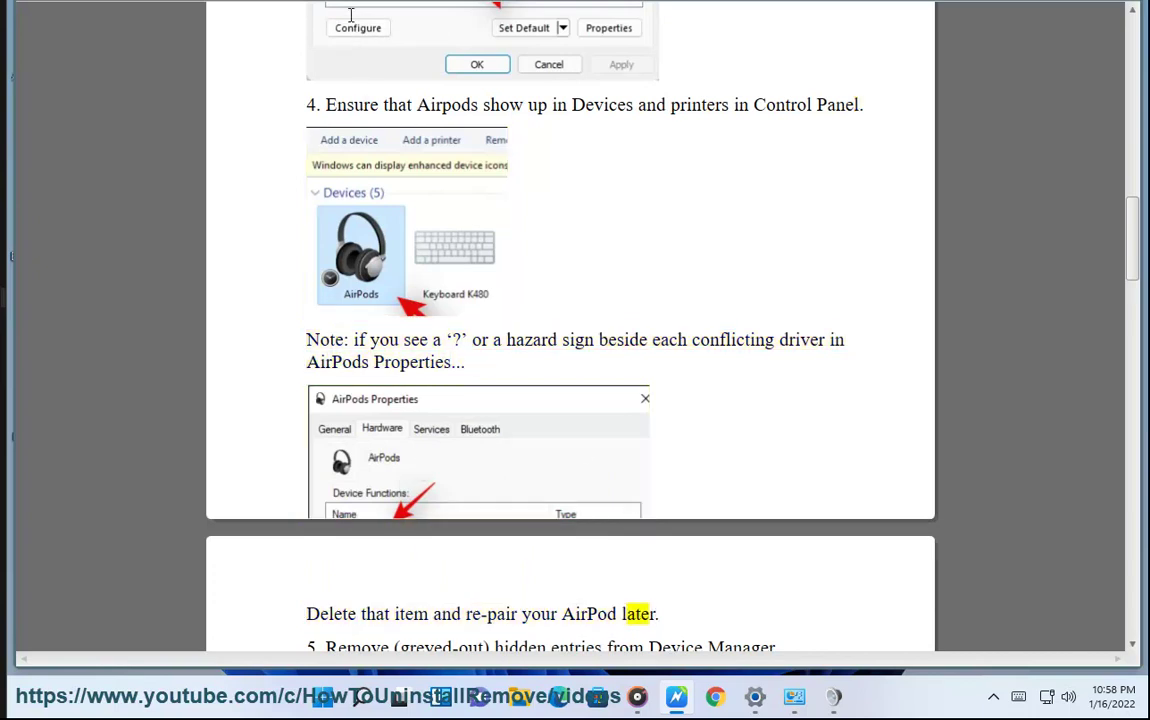
click(794, 696)
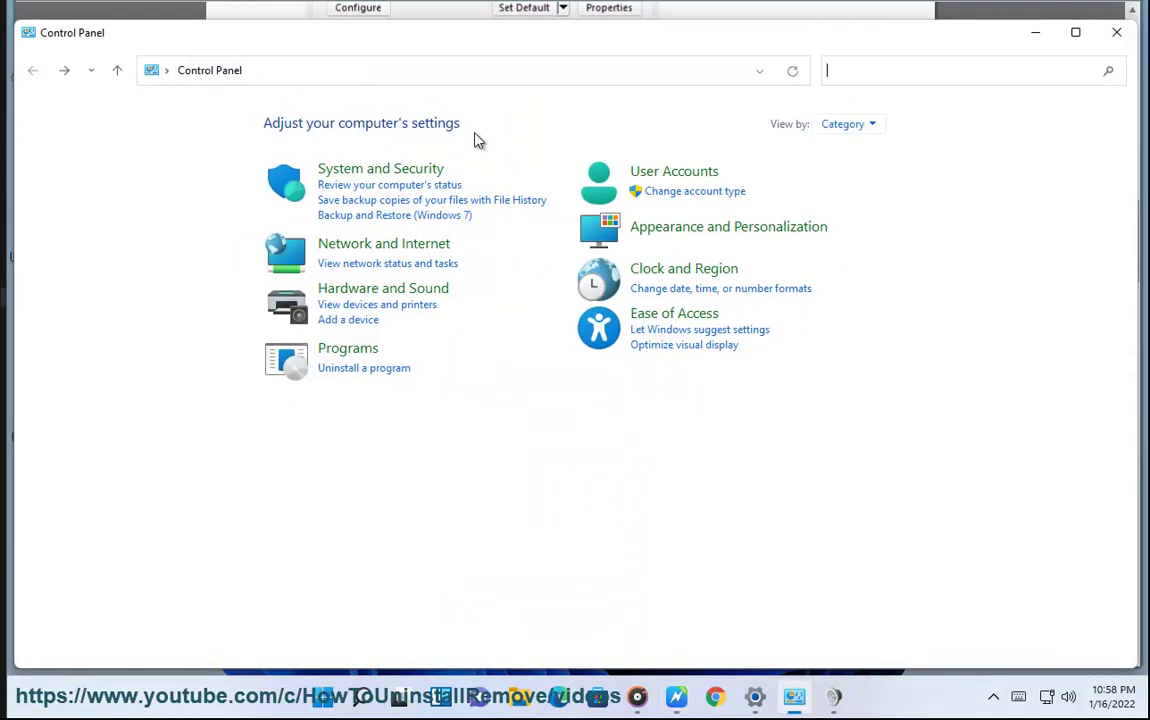
click(403, 305)
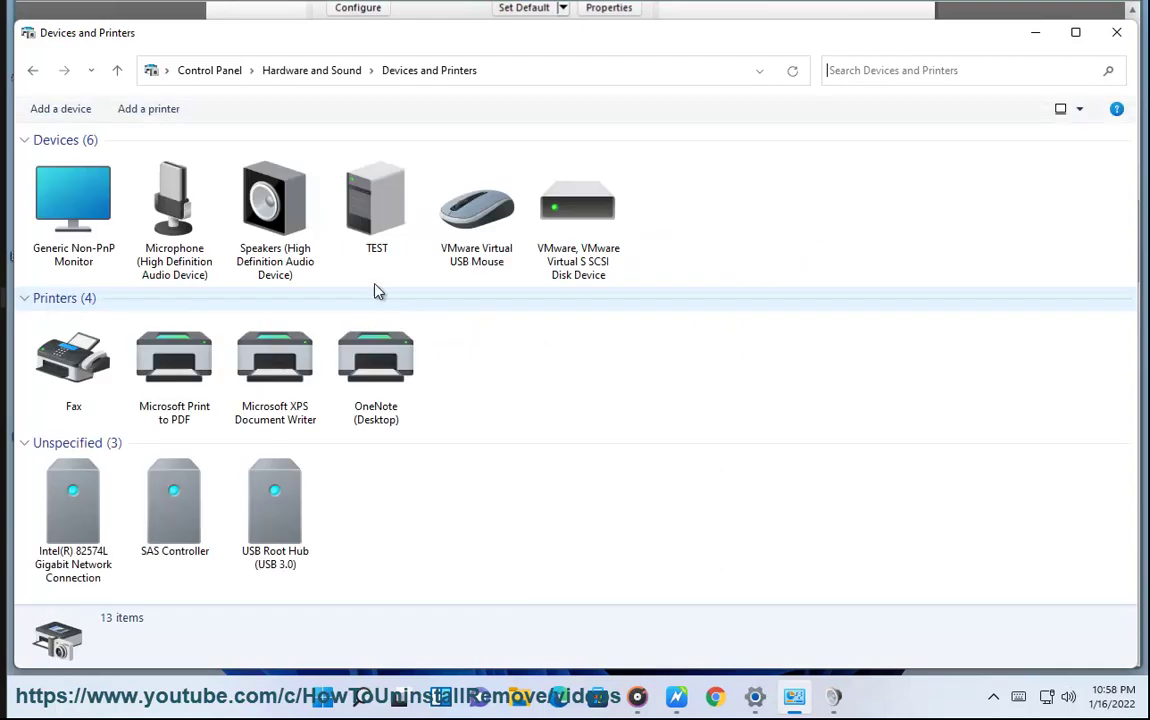
Check the entries under Devices and Unspecified in Devices and Printers, and return to the instructions document
click(95, 227)
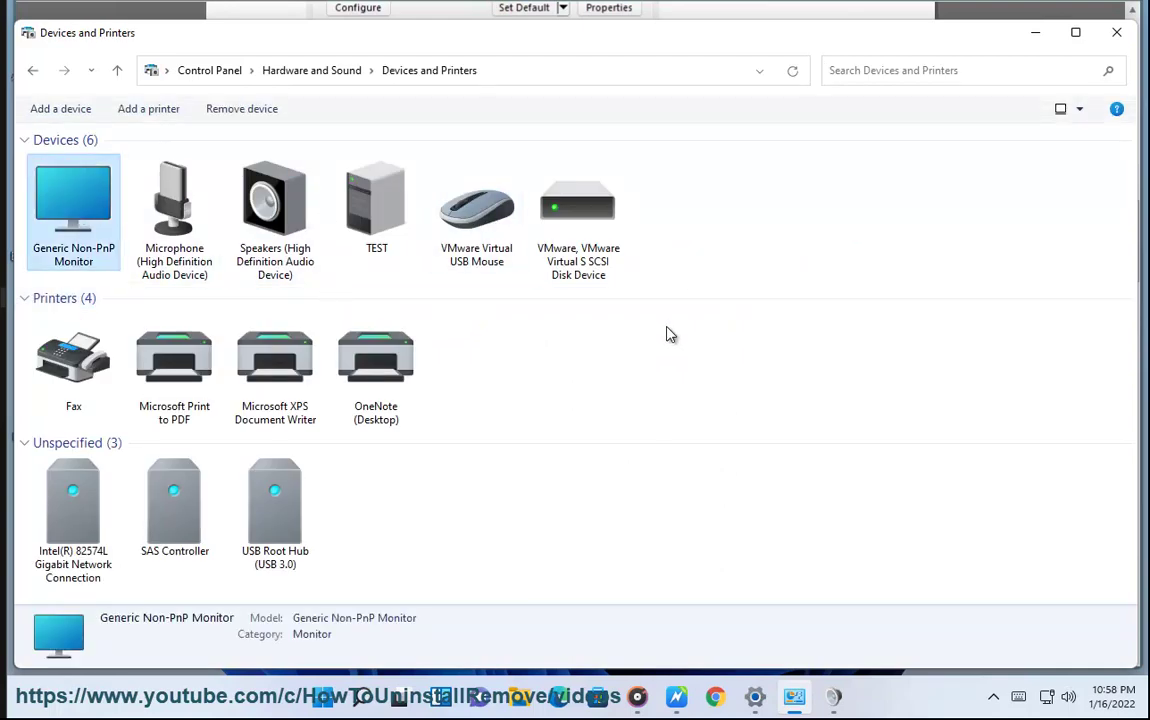
click(60, 480)
click(172, 495)
click(255, 505)
drag(763, 254, 12, 196)
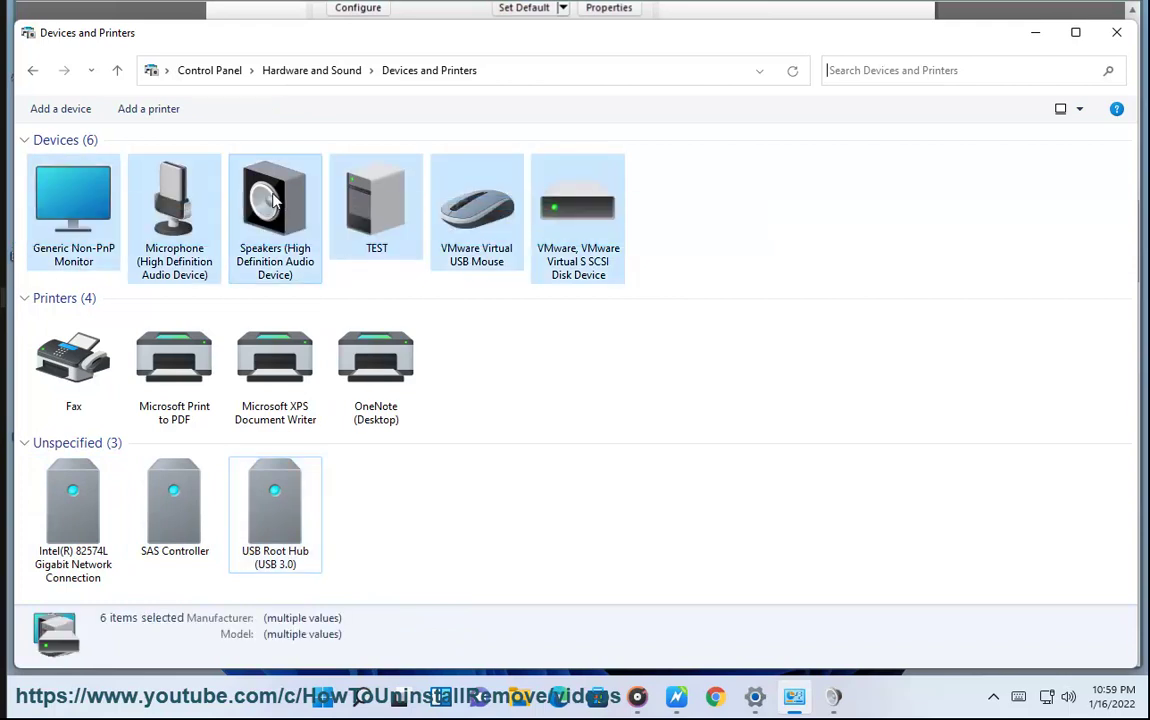
click(1034, 36)
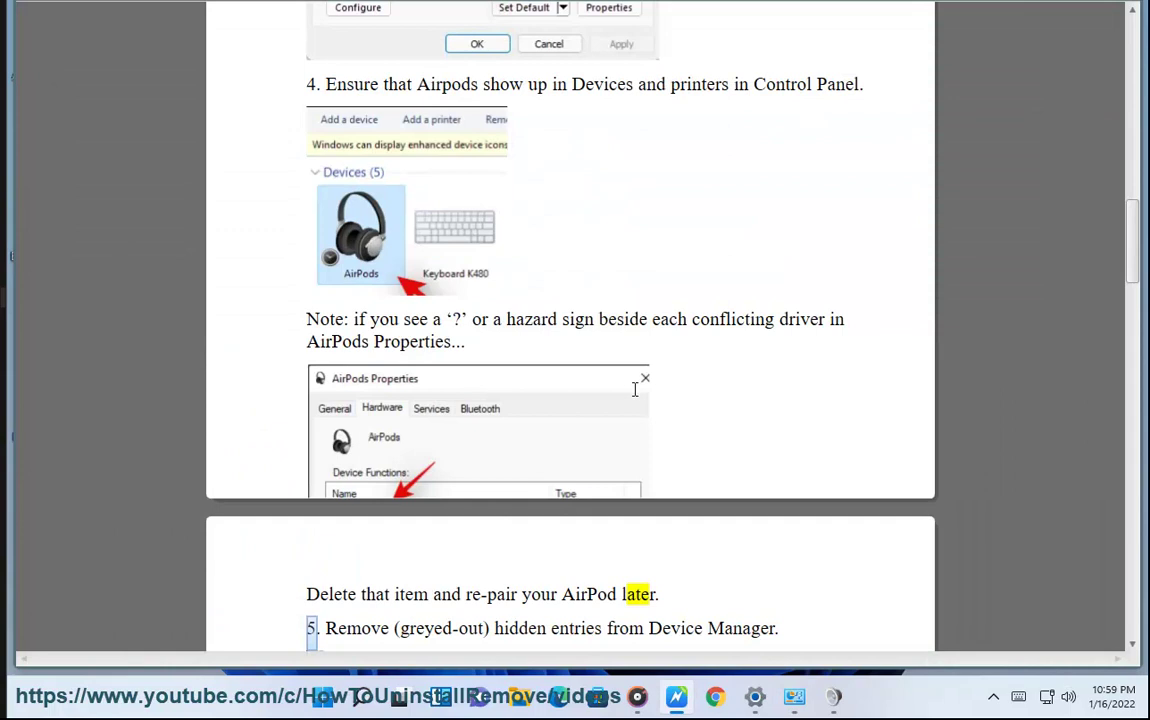
View the properties of the Speakers playback device in the Sound dialog and close them without changes
click(363, 398)
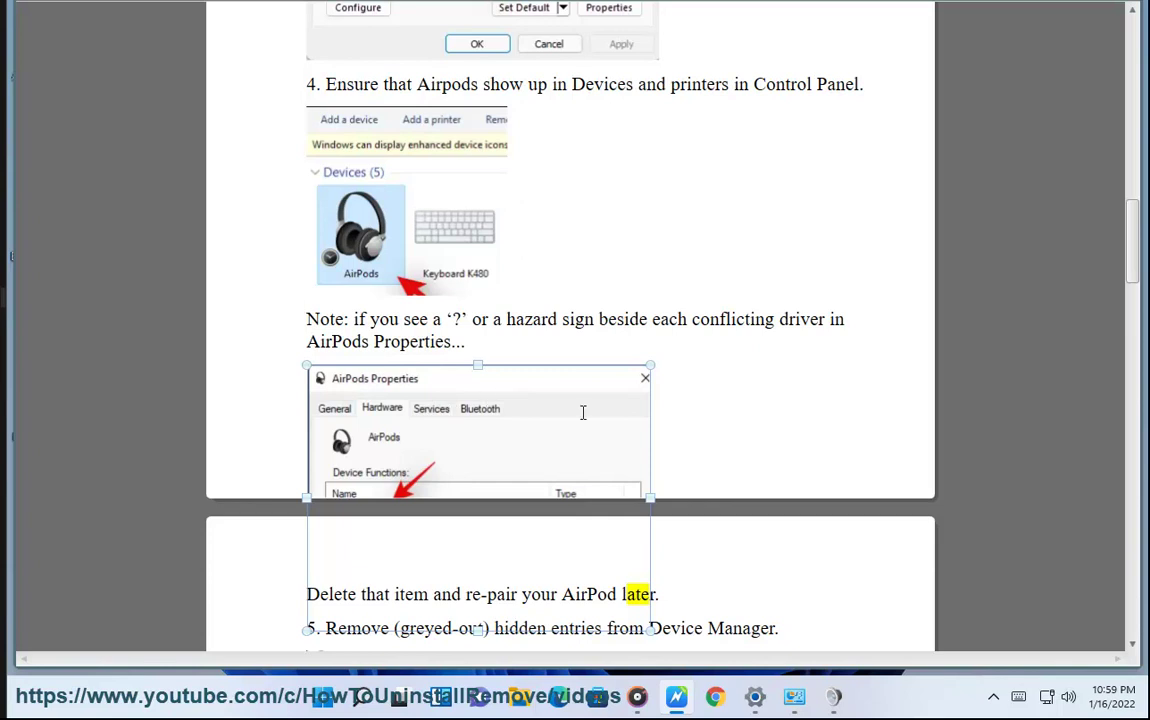
click(836, 704)
right_click(811, 245)
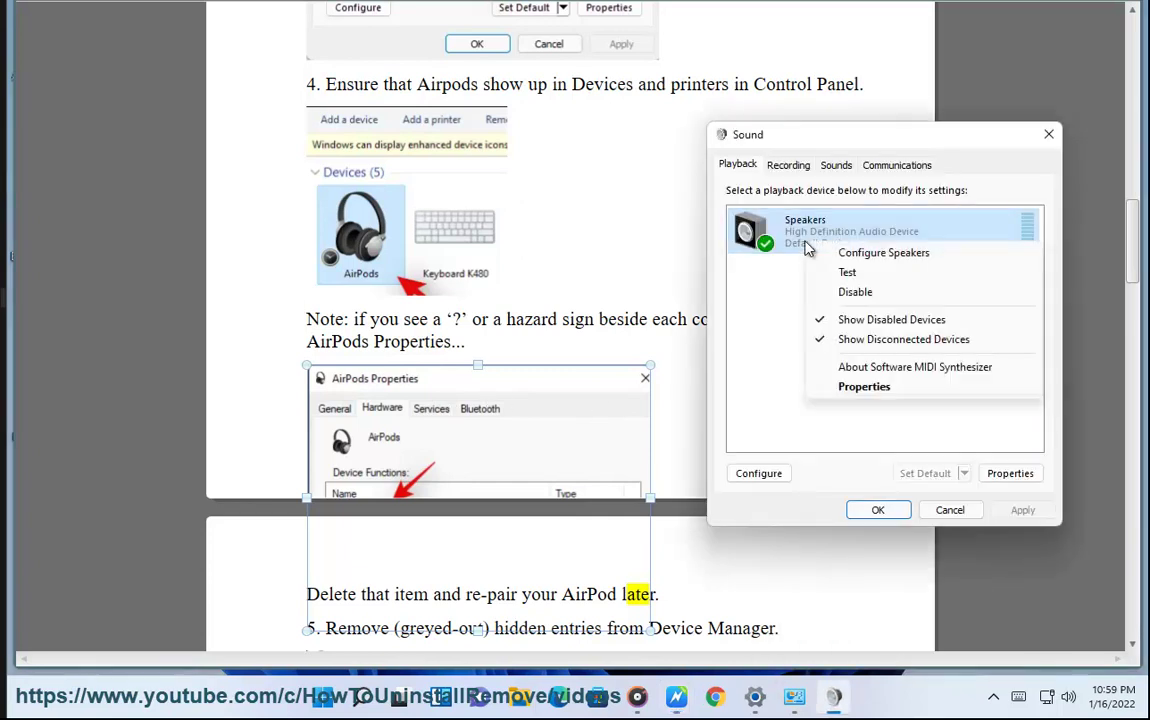
click(856, 387)
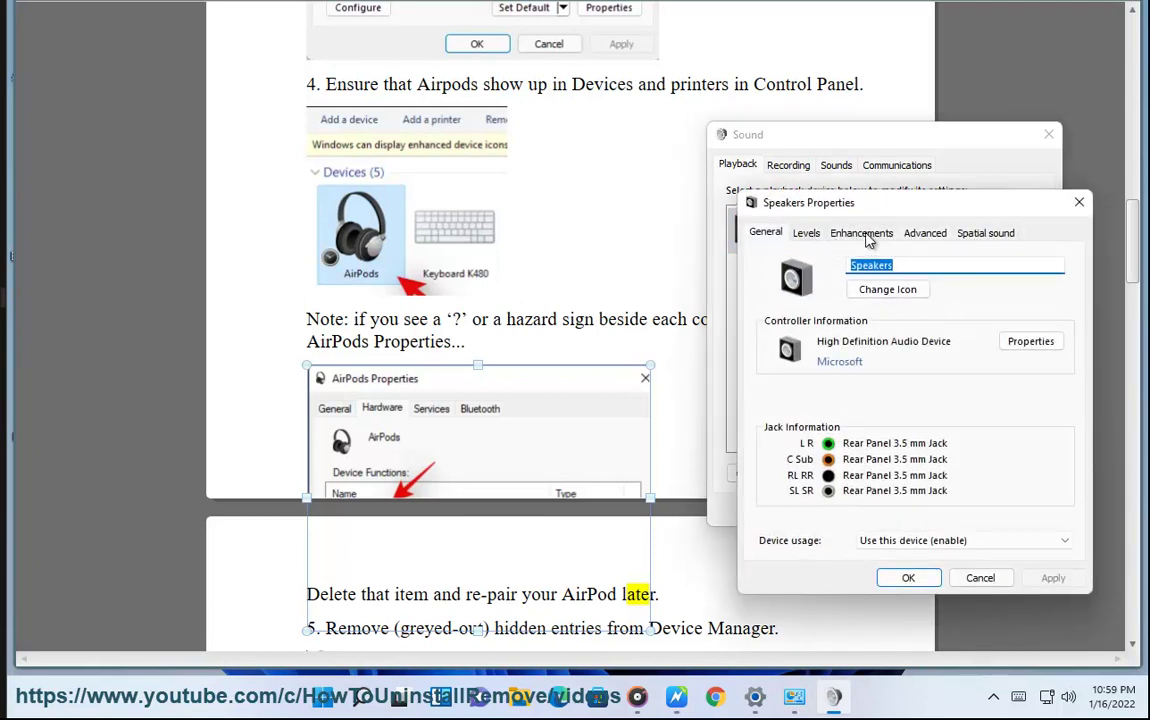
click(980, 577)
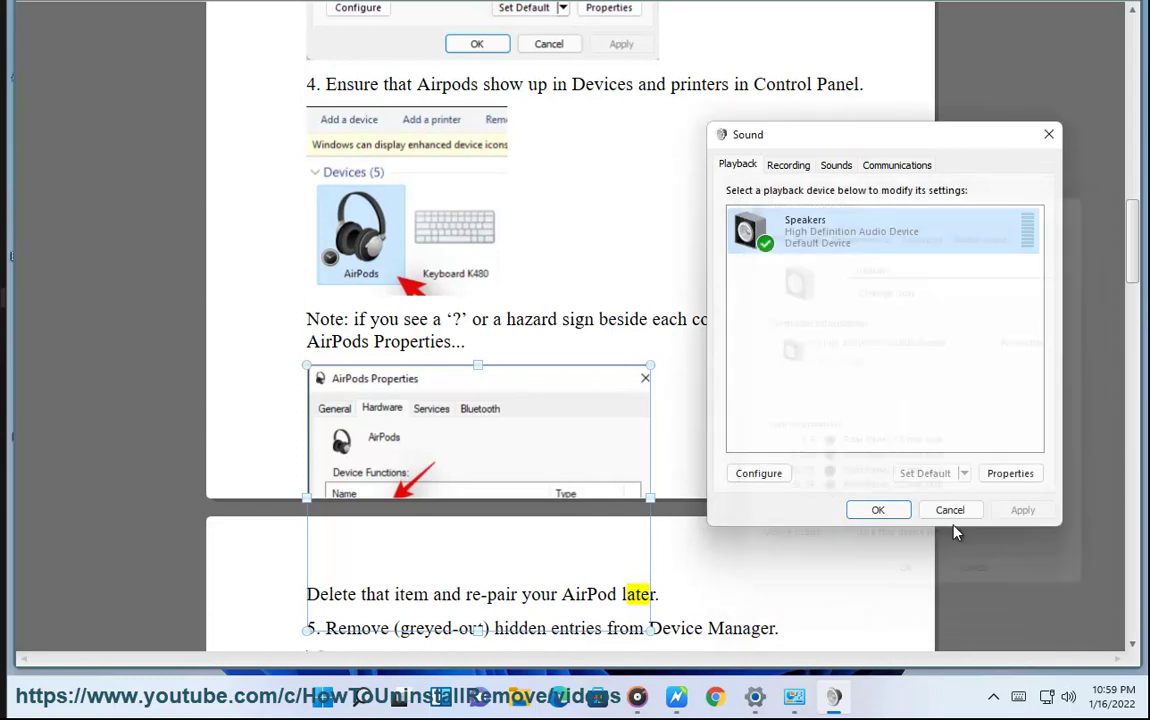
Look through the general, level, enhancement, advanced and spatial sound settings in the Speakers playback device's properties
double_click(848, 242)
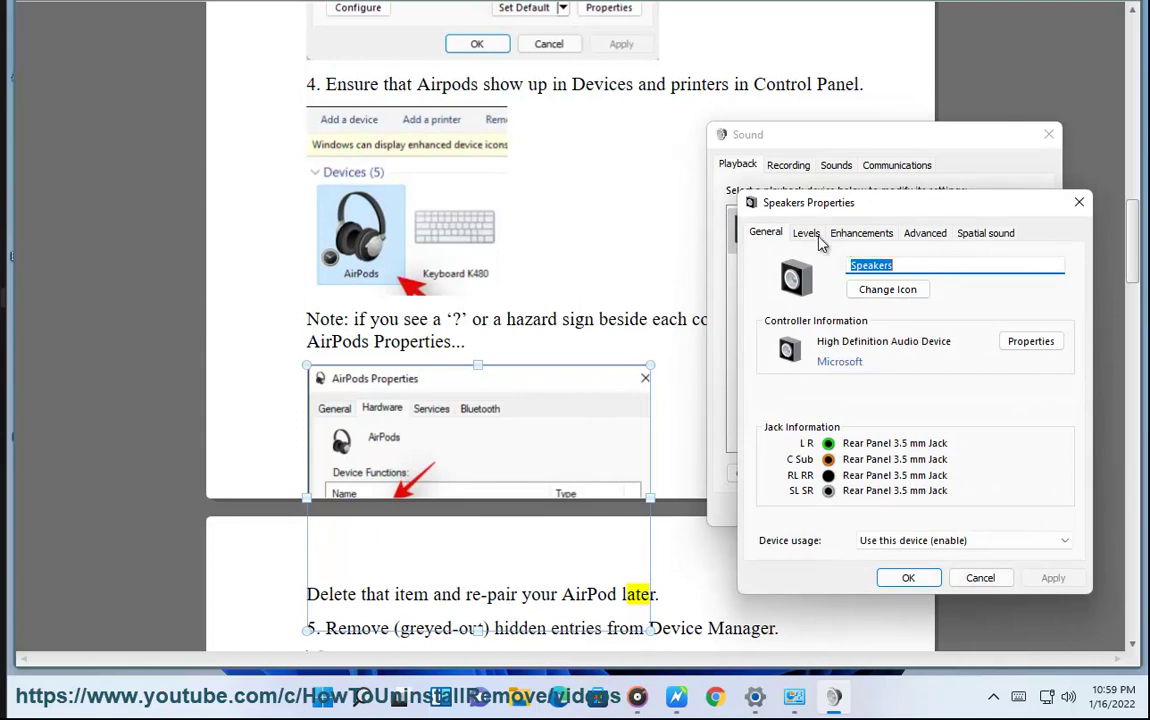
click(806, 233)
click(858, 236)
click(925, 234)
click(988, 238)
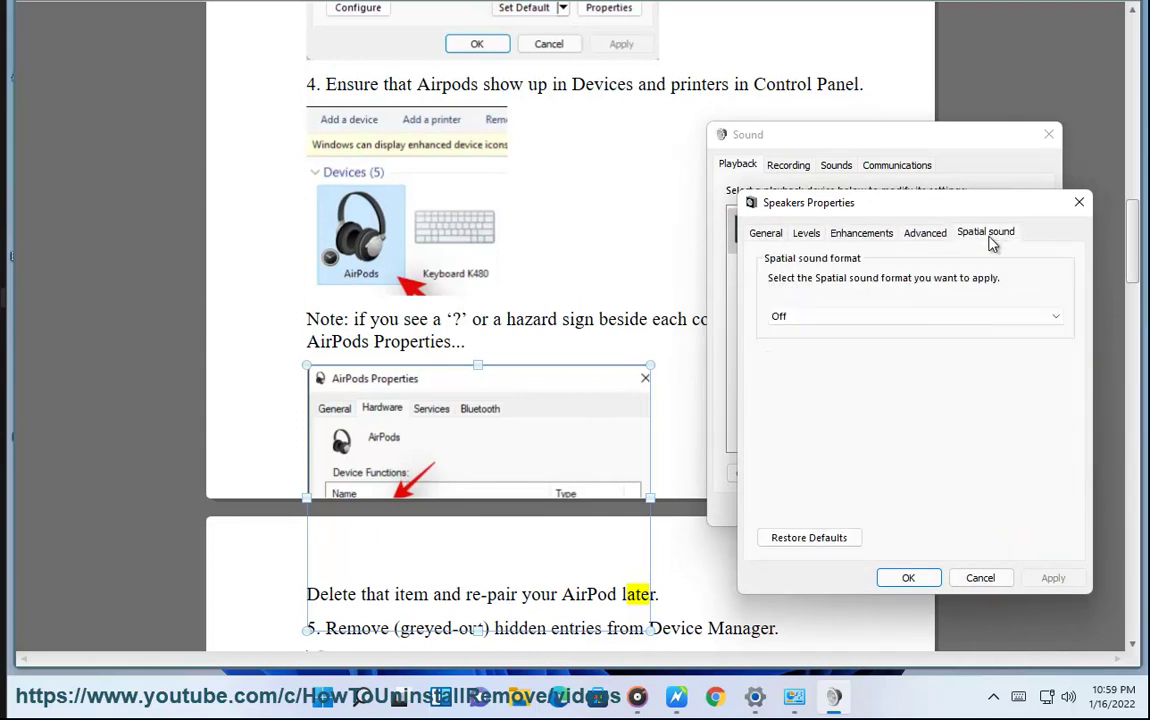
click(925, 236)
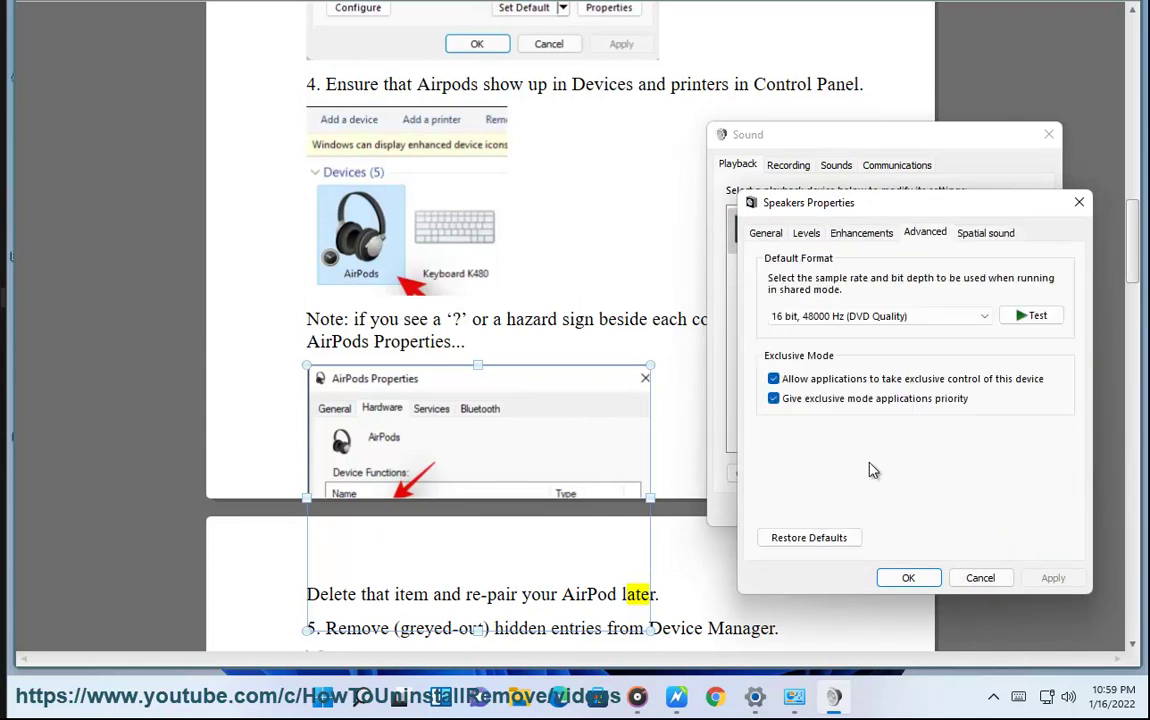
click(852, 234)
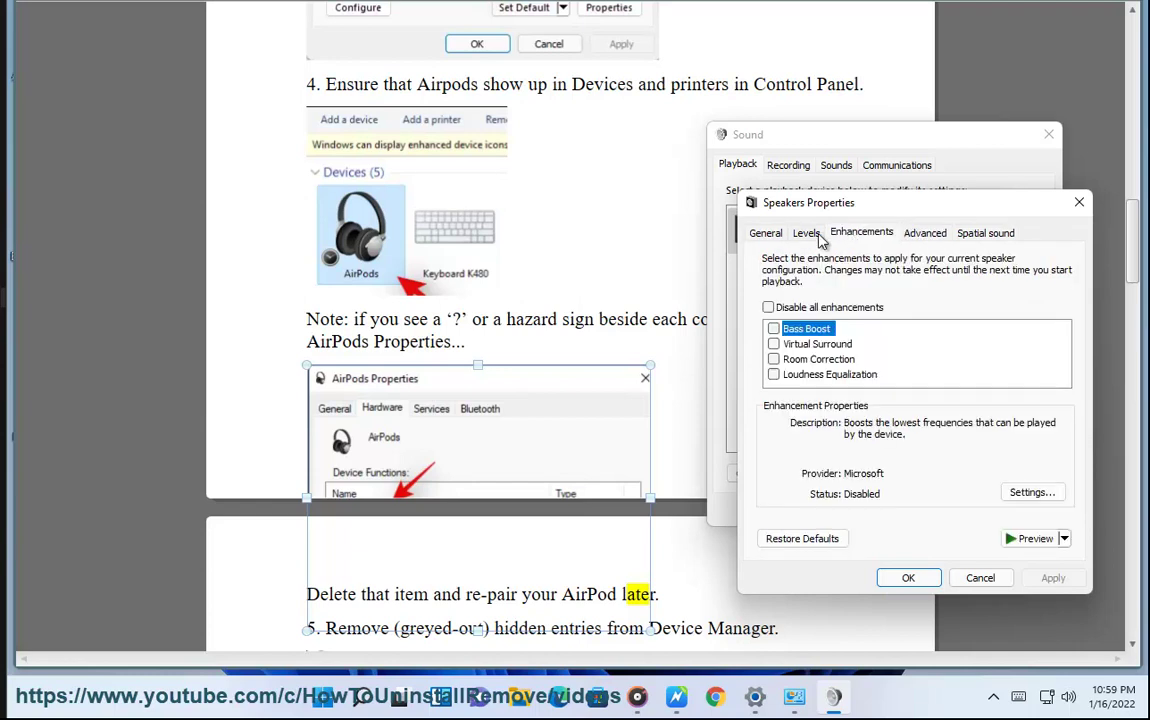
click(818, 238)
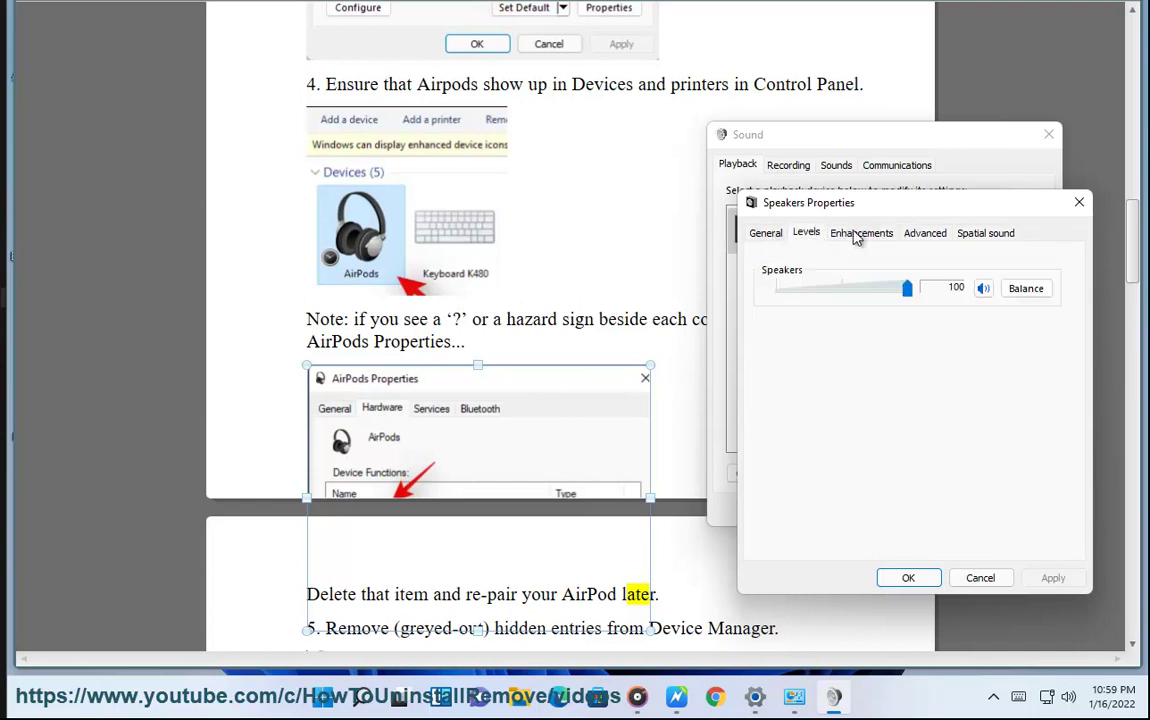
click(763, 236)
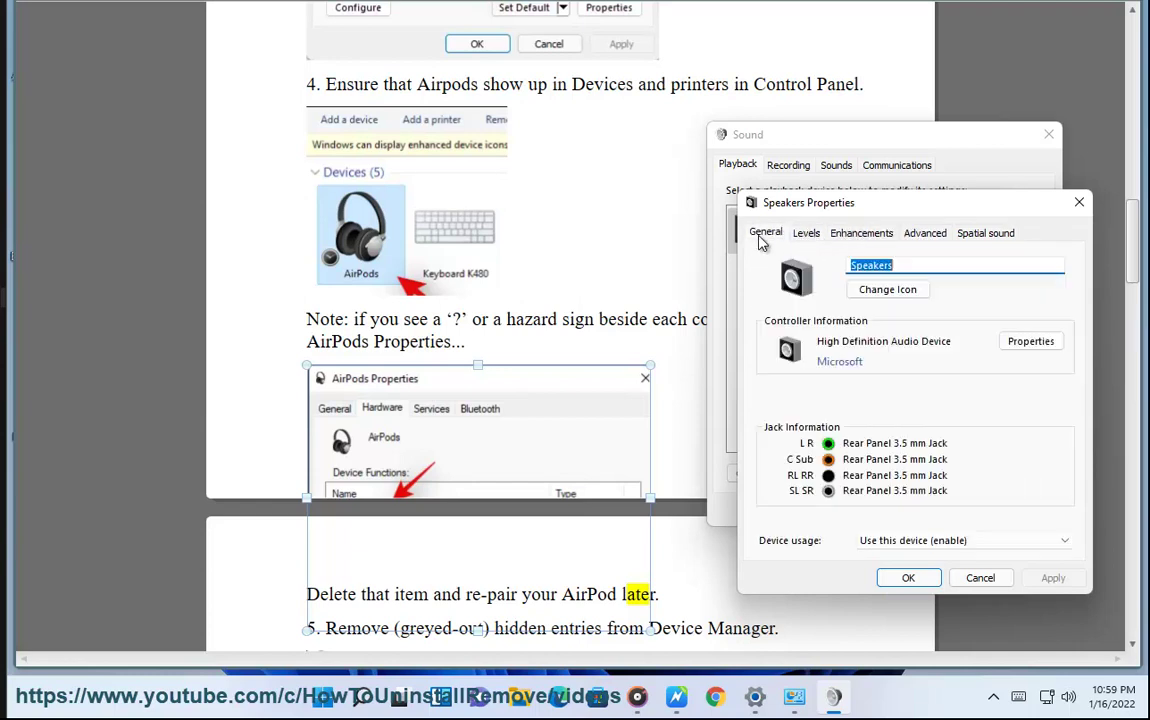
Examine the driver and device details of the High Definition Audio Device, and close all the open sound dialogs
click(1027, 344)
click(245, 136)
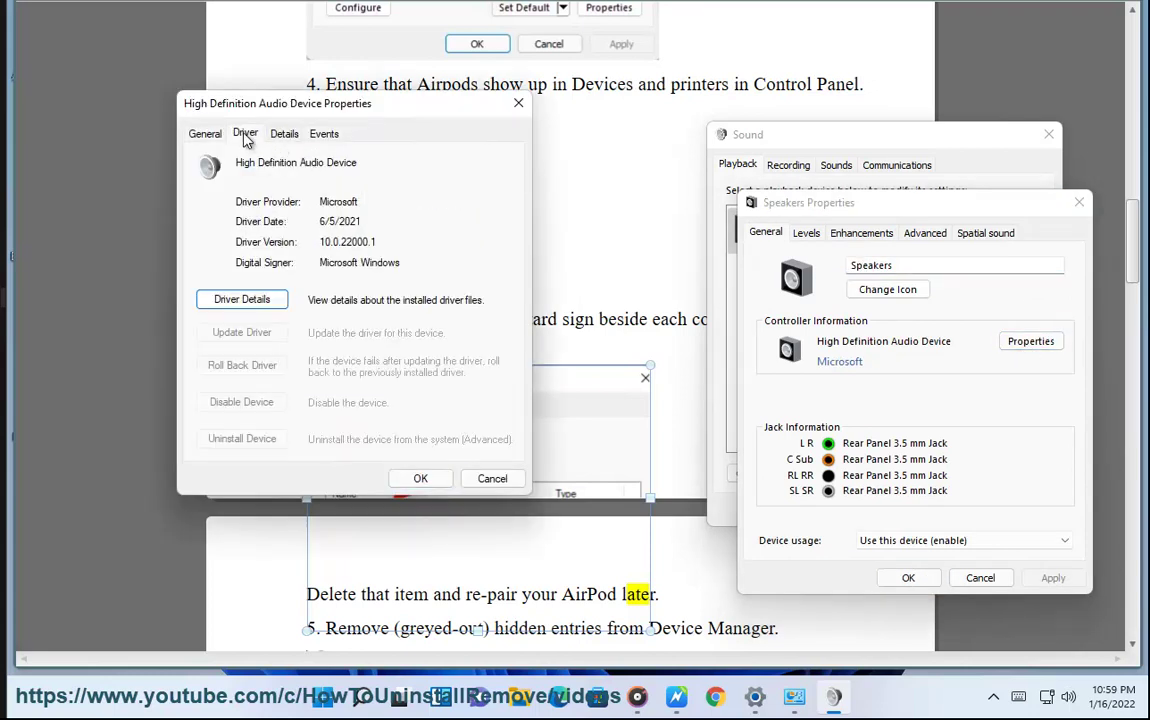
click(285, 136)
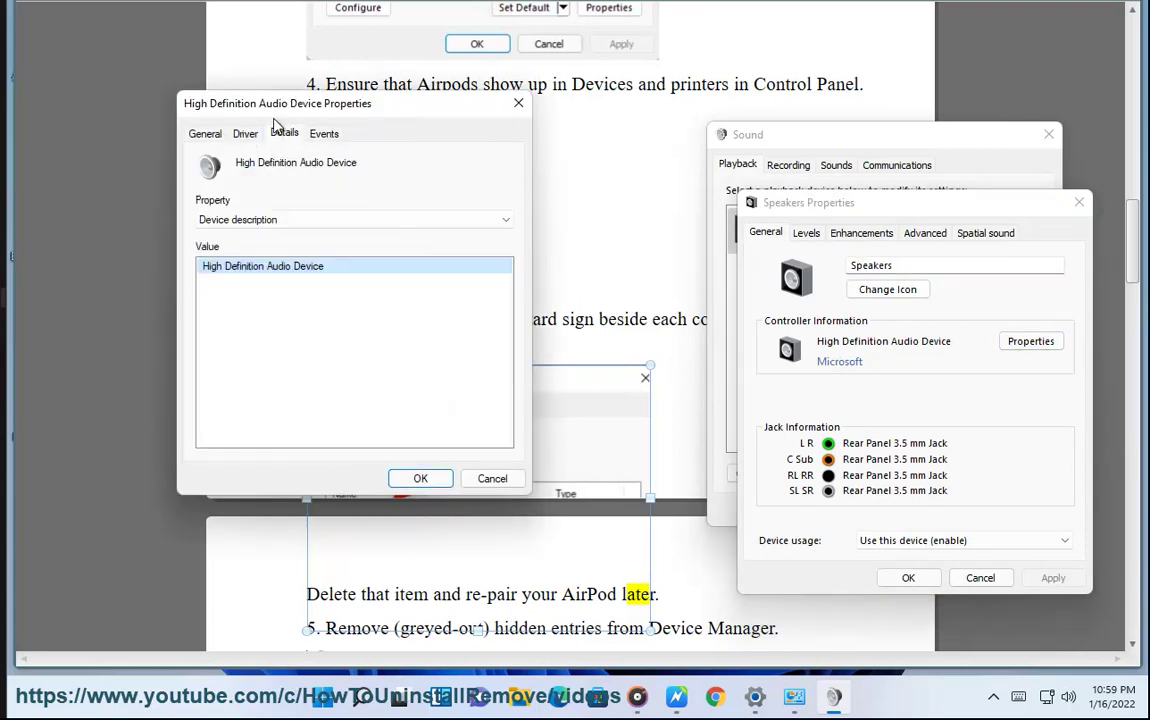
click(243, 135)
click(518, 104)
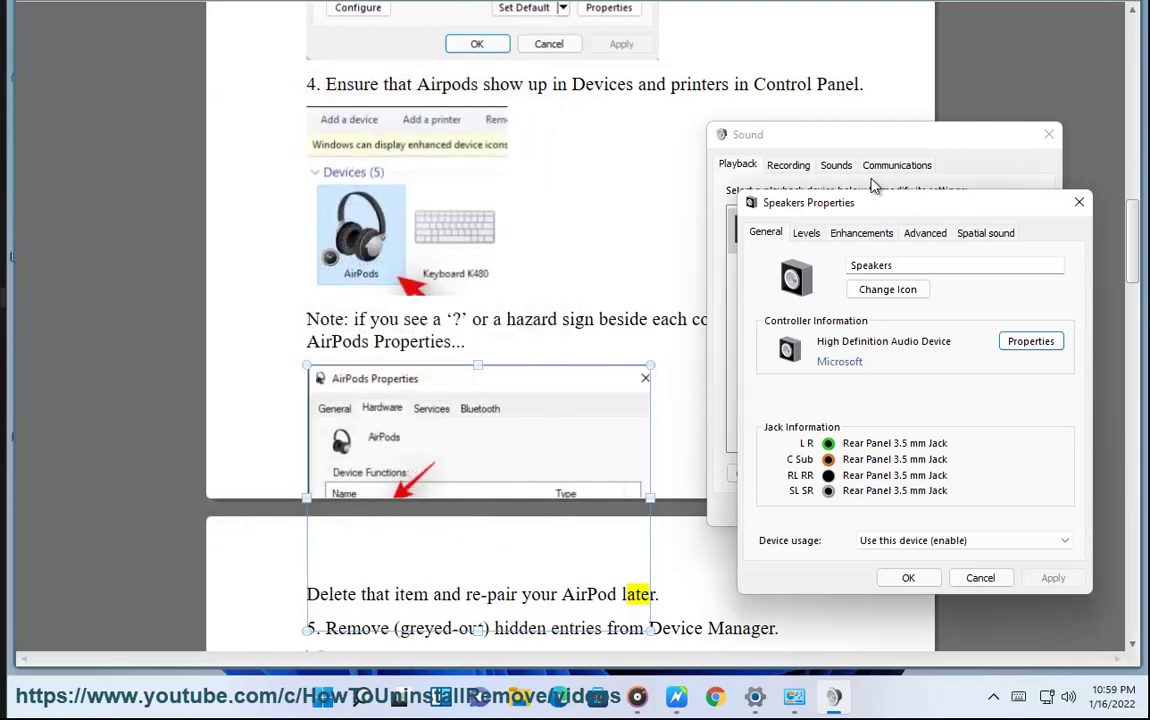
click(1079, 202)
click(1048, 134)
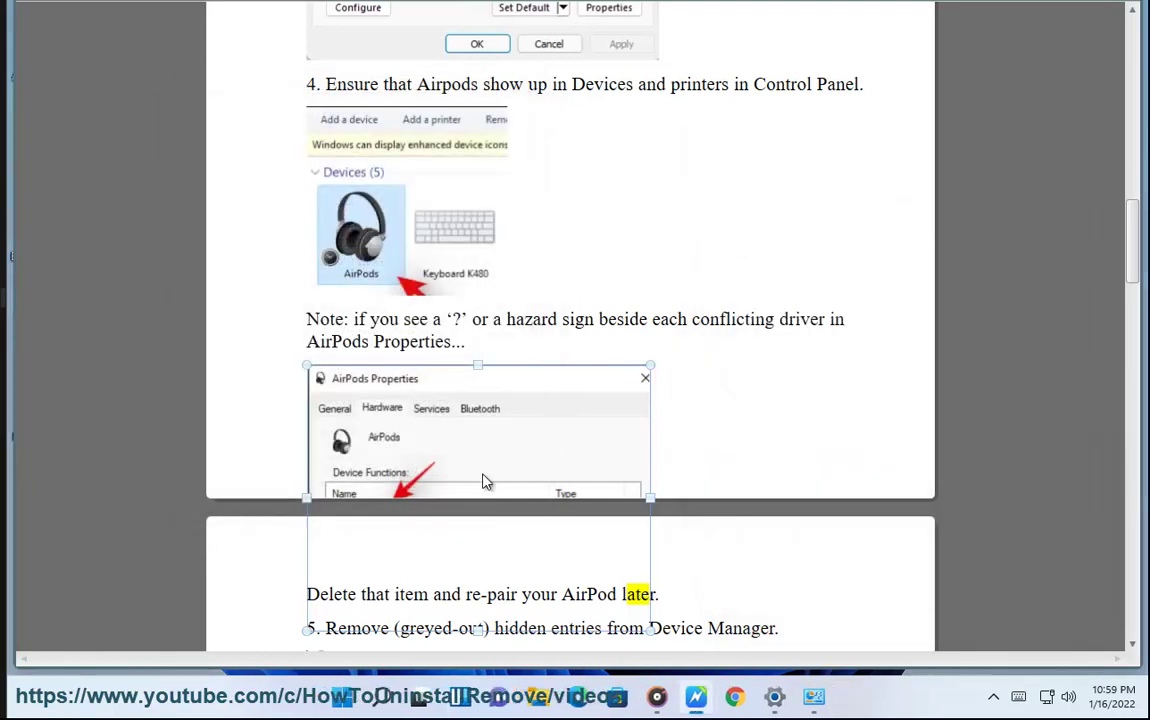
Read the document's step 5 on hidden entries, and open Device Manager beside the instructions
scroll(470, 480, down, 2)
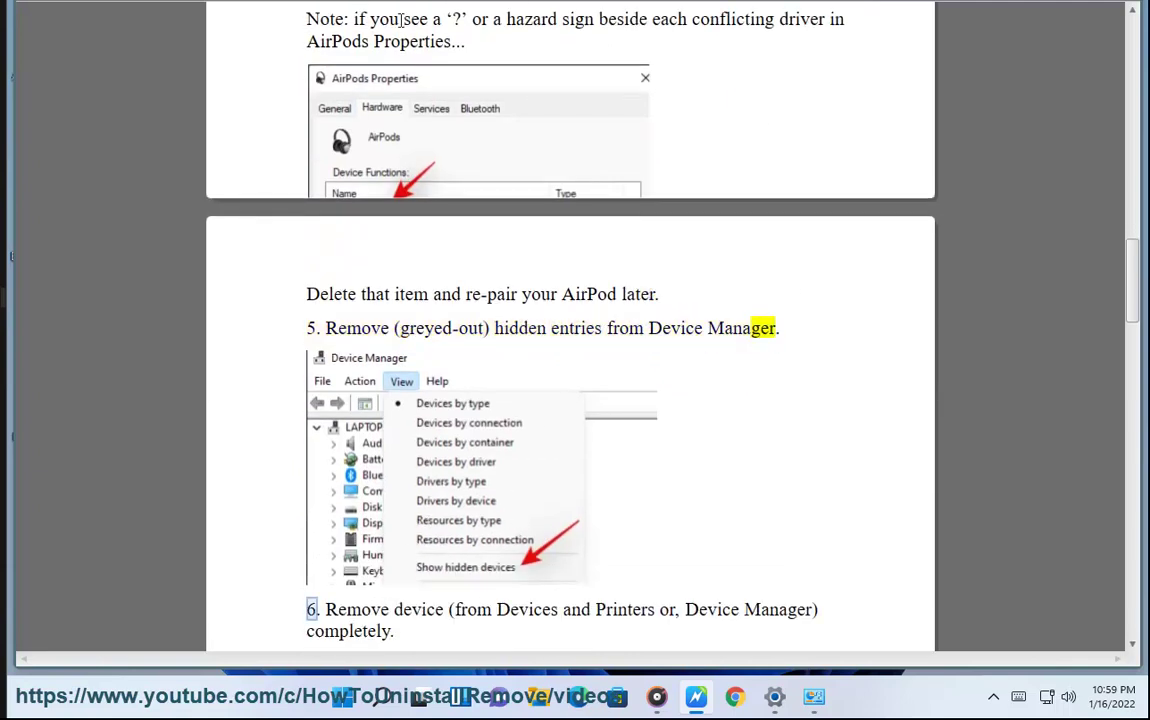
click(380, 697)
text(Device Manager)
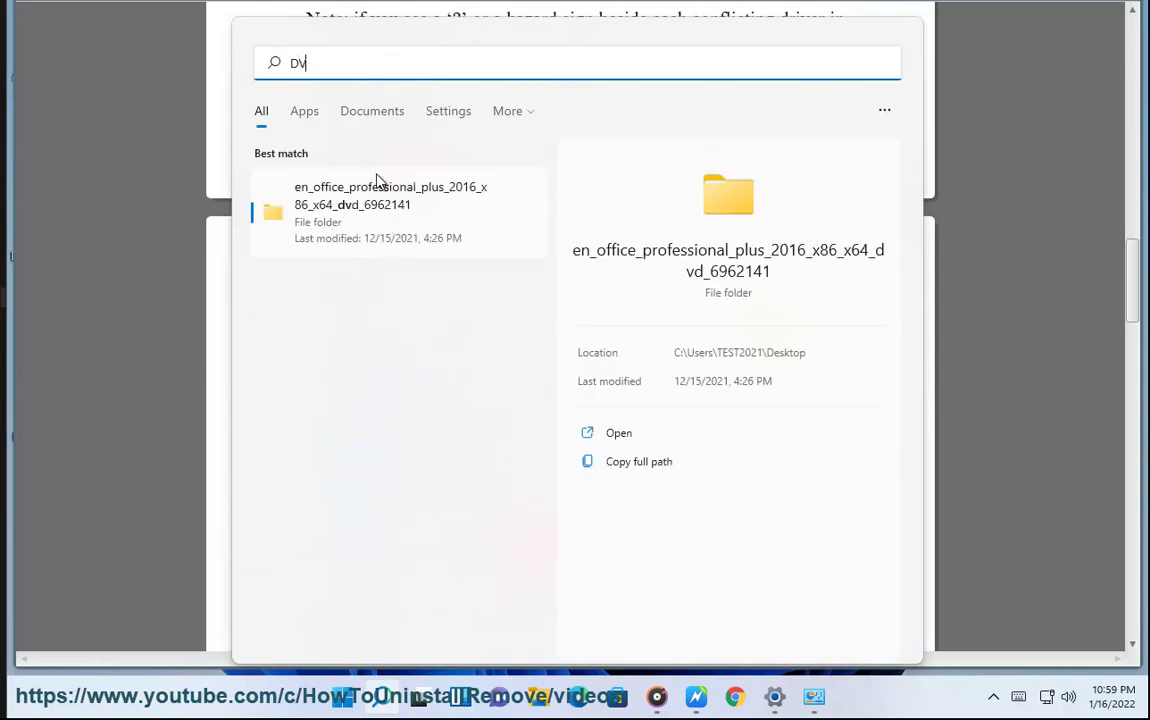
key(BackSpace)
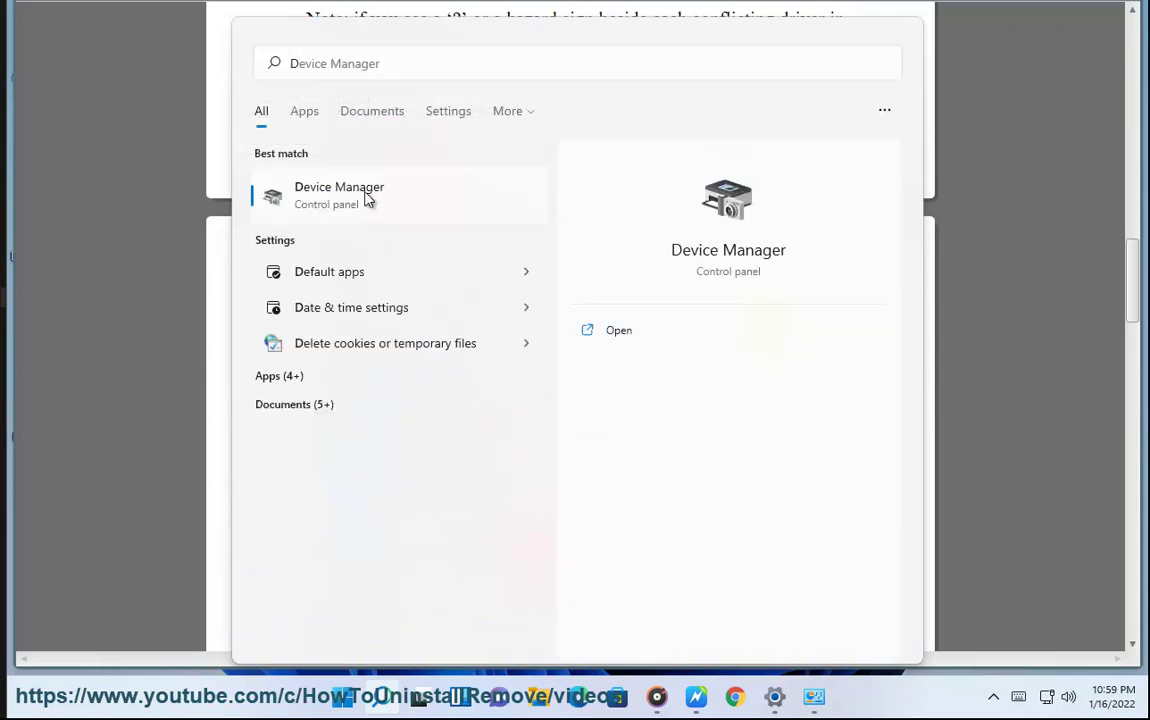
click(367, 200)
drag(269, 2, 716, 85)
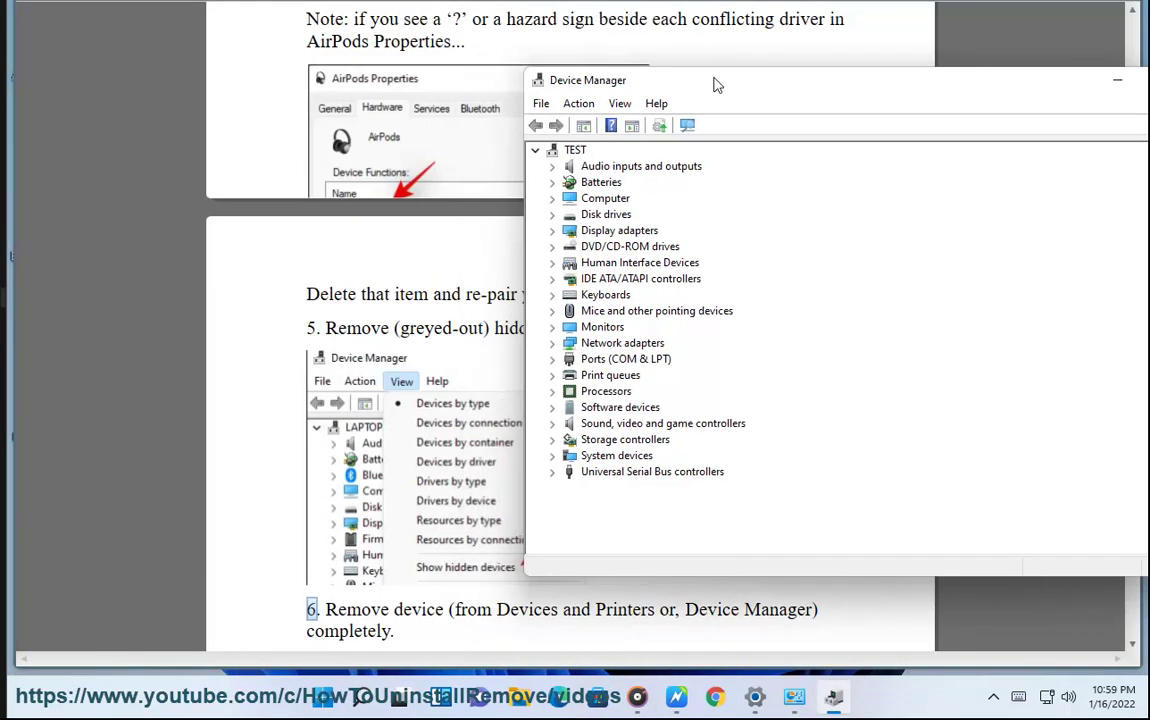
Show hidden devices in Device Manager
click(578, 103)
mouse_move(620, 103)
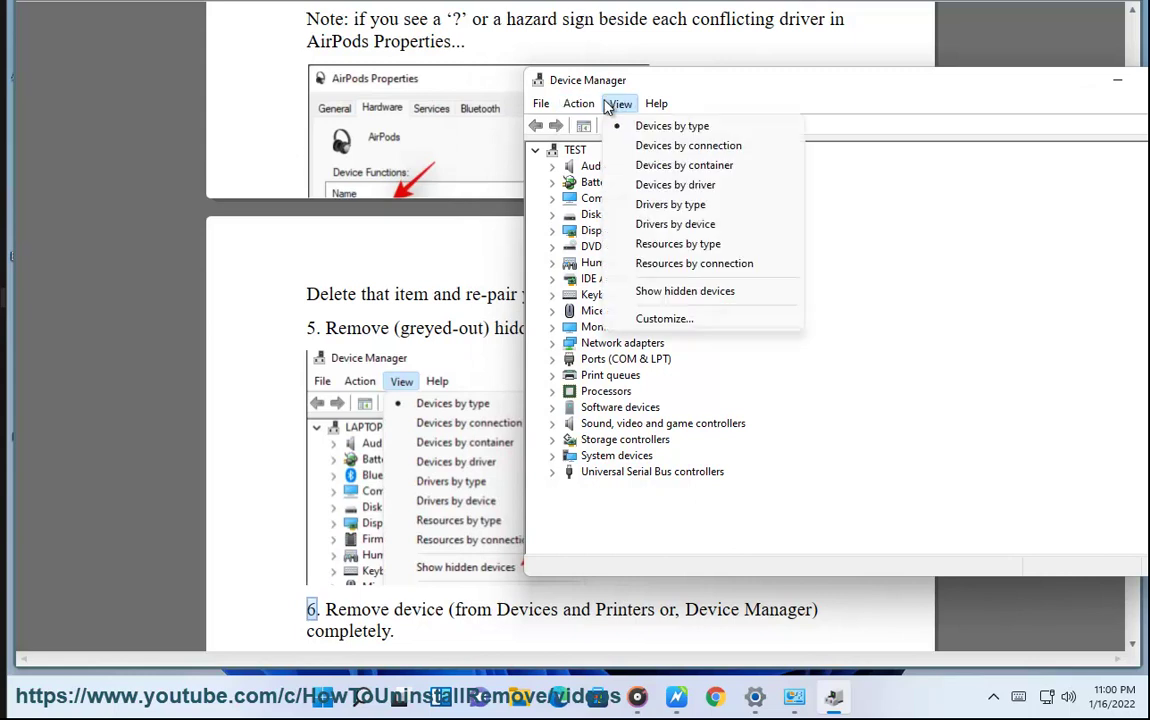
click(668, 299)
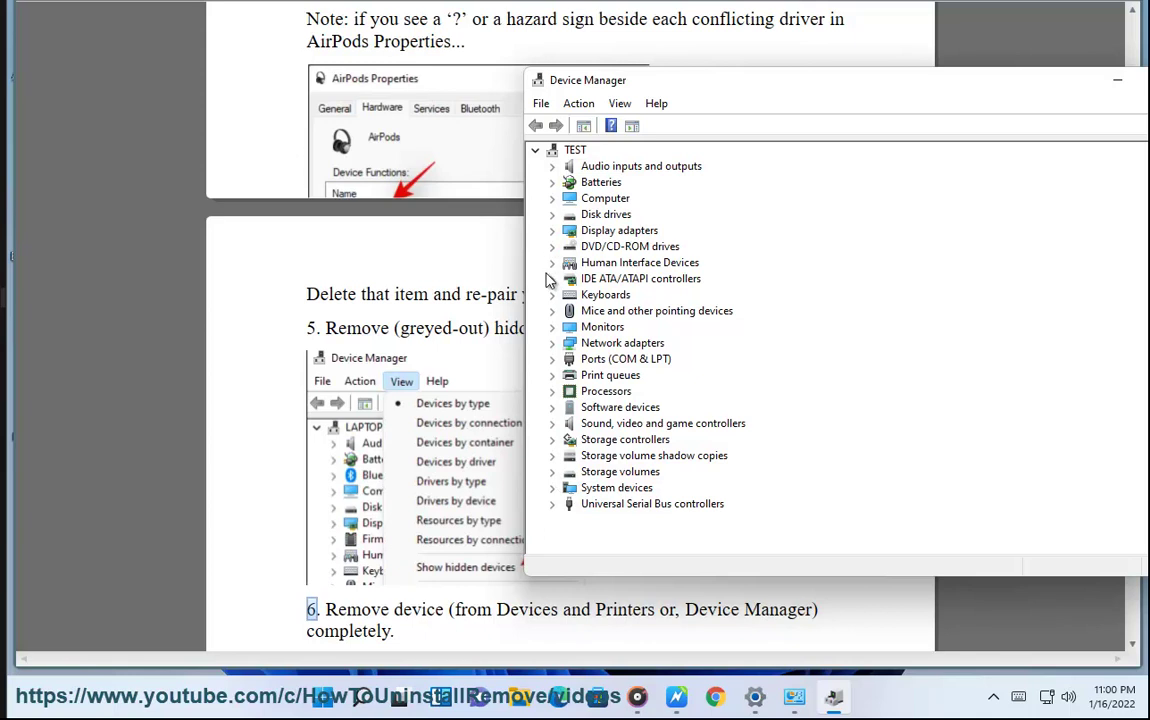
Expand Universal Serial Bus controllers and point out the uninstall option for the Standard Enhanced PCI to USB Host Controller without removing it
click(553, 504)
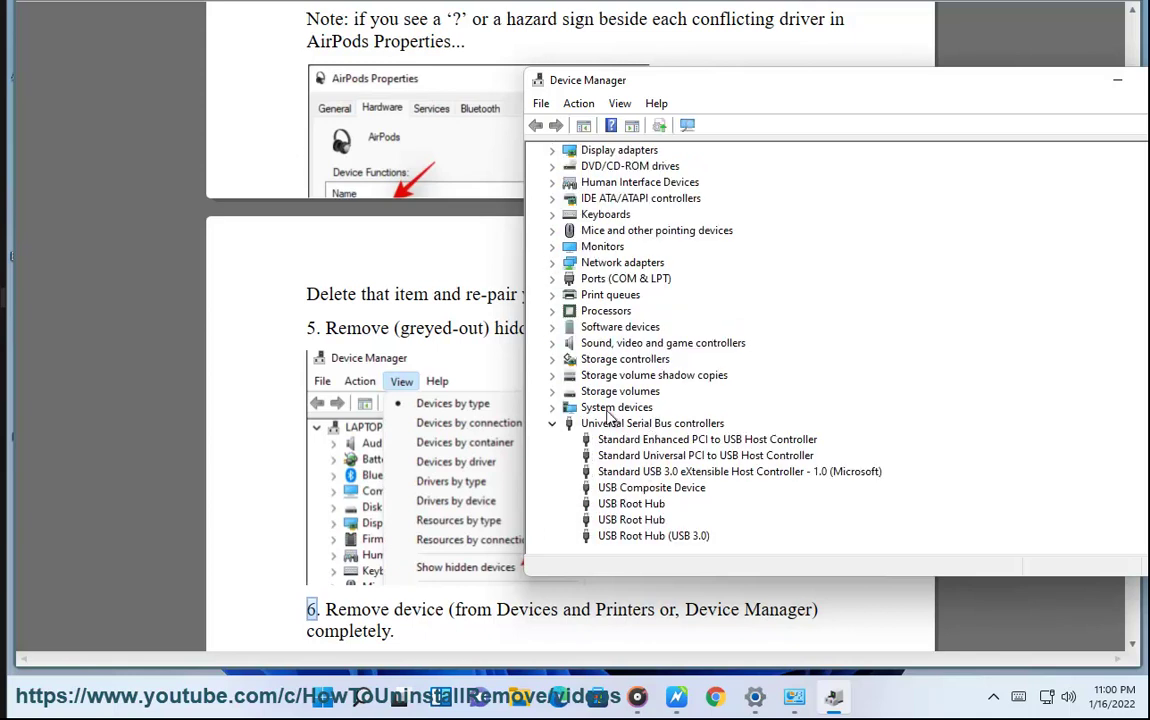
right_click(607, 444)
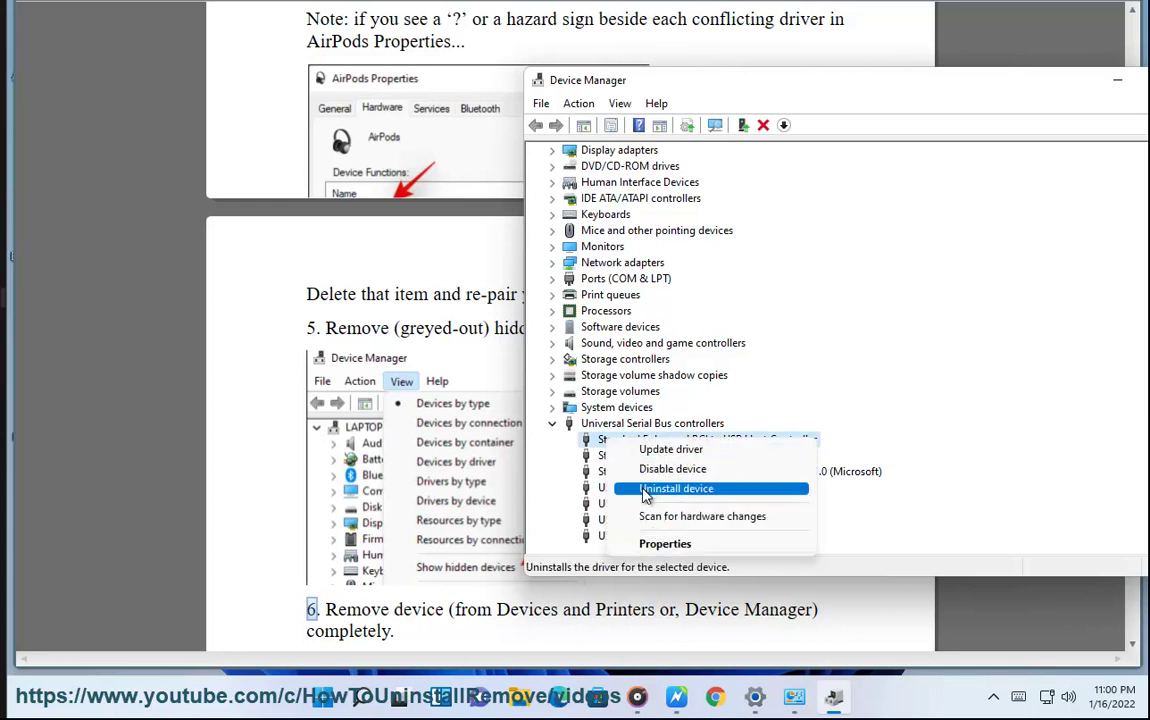
click(632, 485)
click(688, 381)
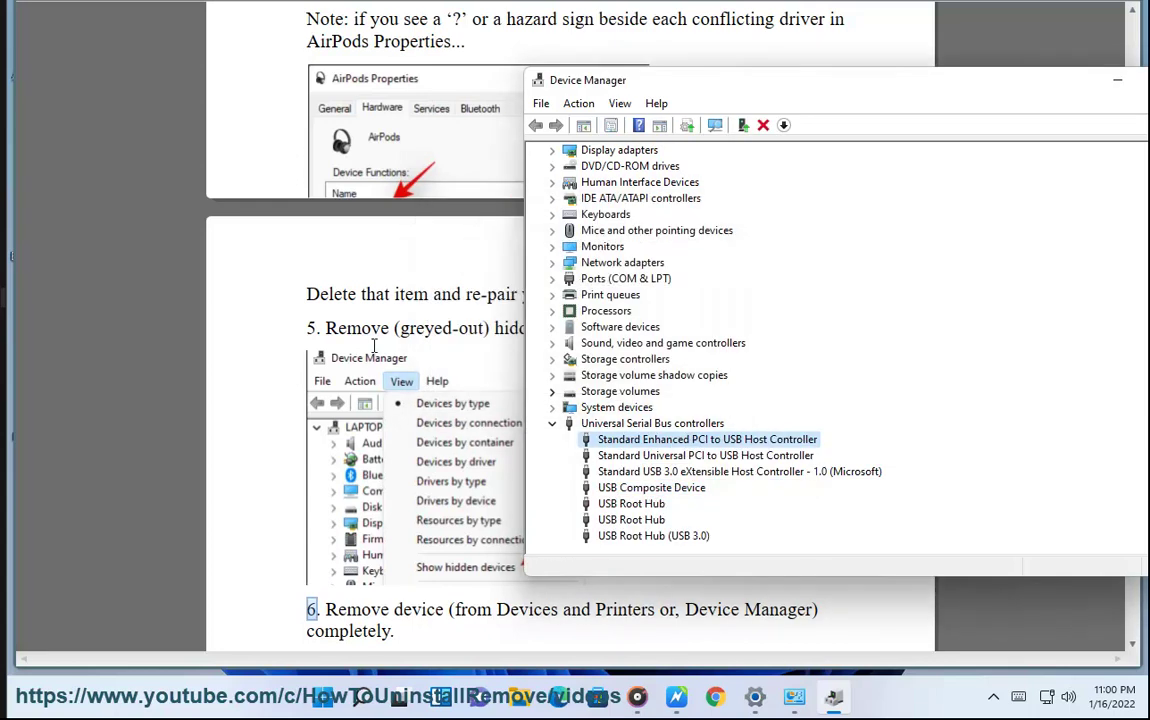
Read the document's step 6, check the removal option for the VMware Virtual S SCSI Disk Device in Devices and Printers, and minimize that window
click(371, 328)
scroll(549, 370, down, 1)
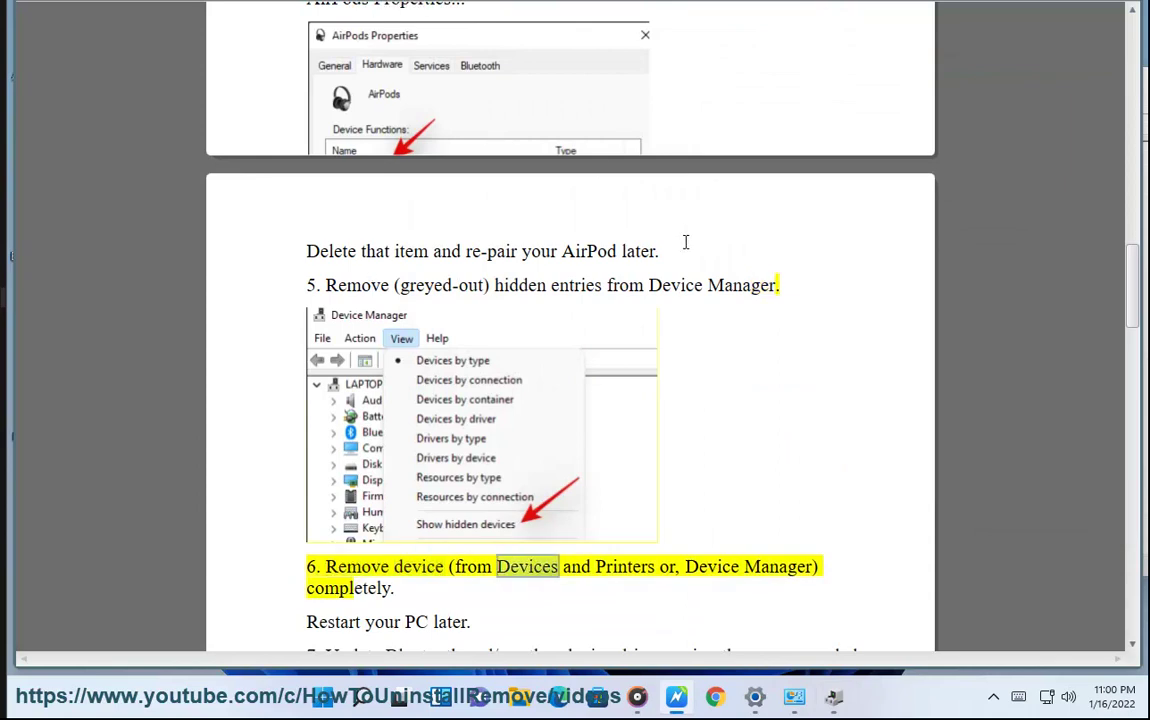
click(794, 697)
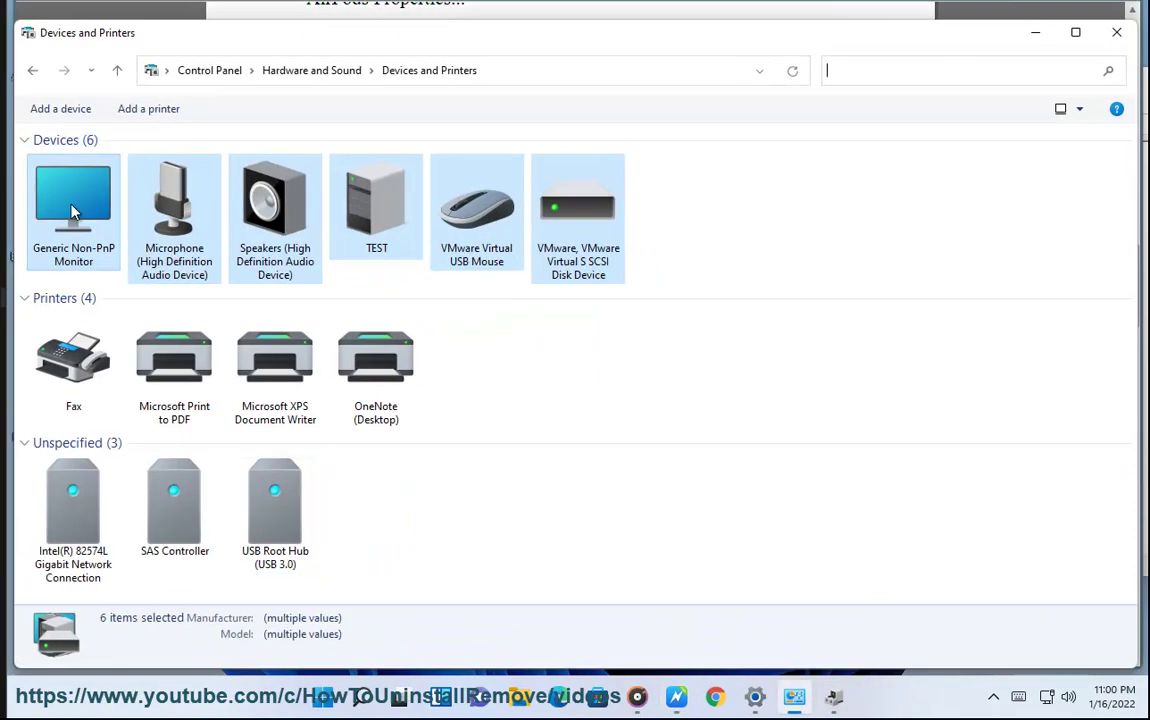
right_click(72, 207)
click(602, 224)
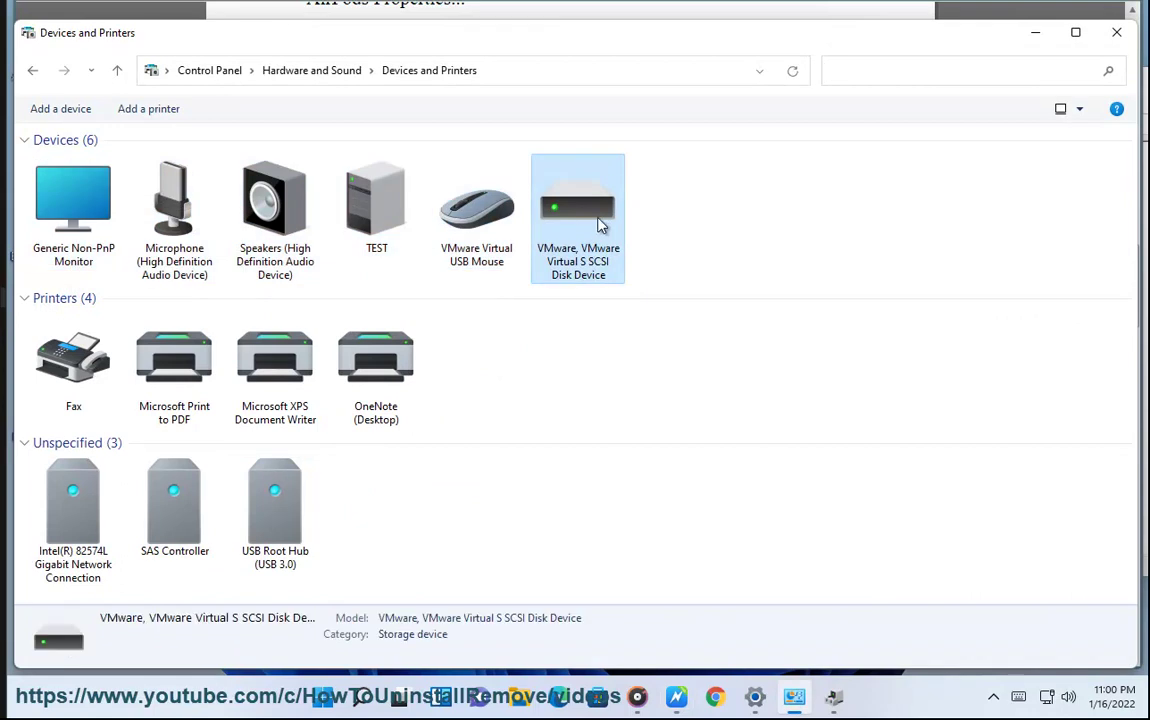
right_click(598, 220)
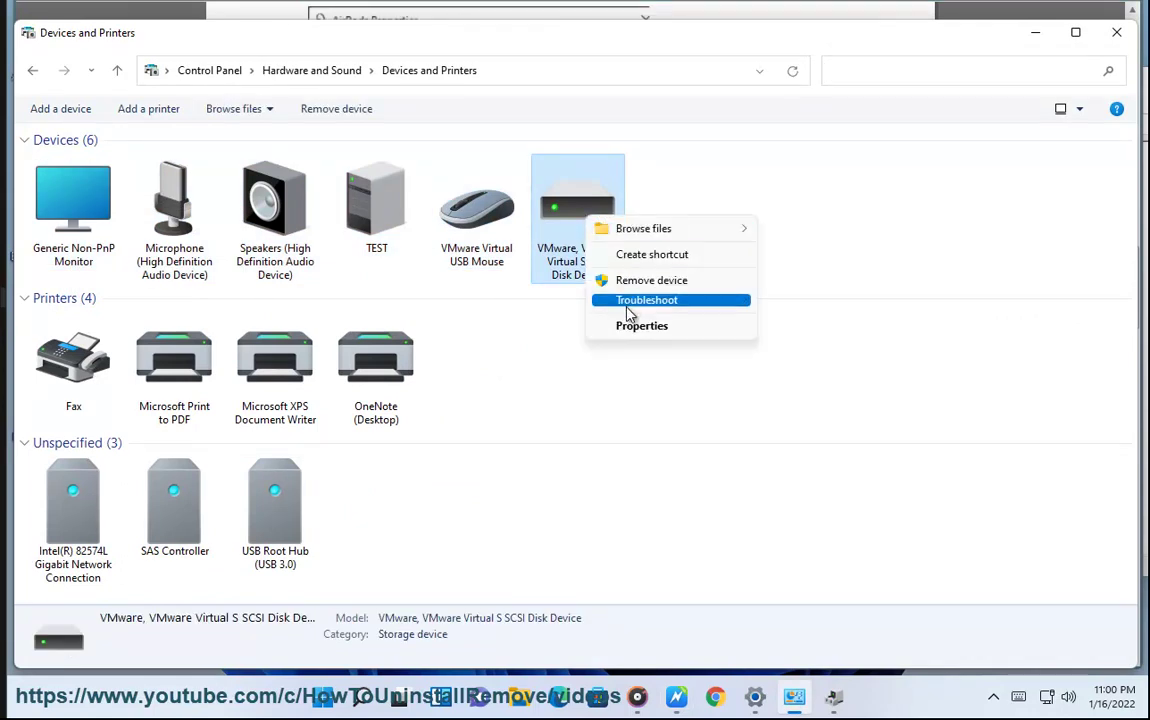
click(985, 268)
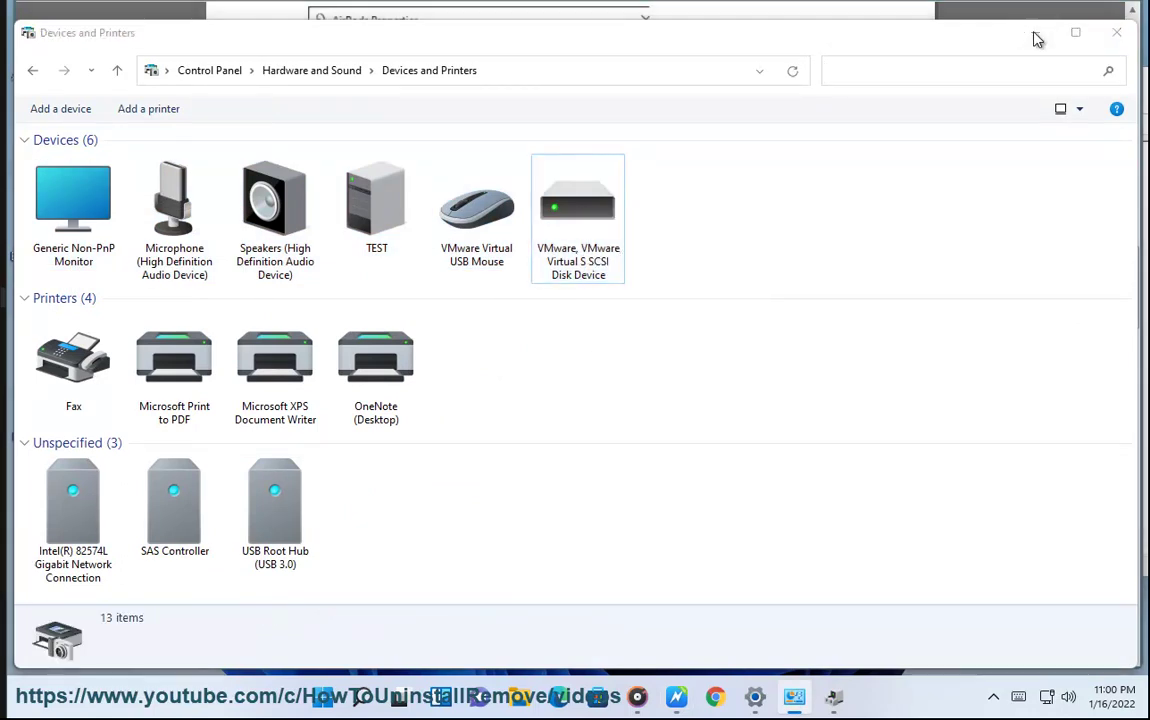
click(1035, 32)
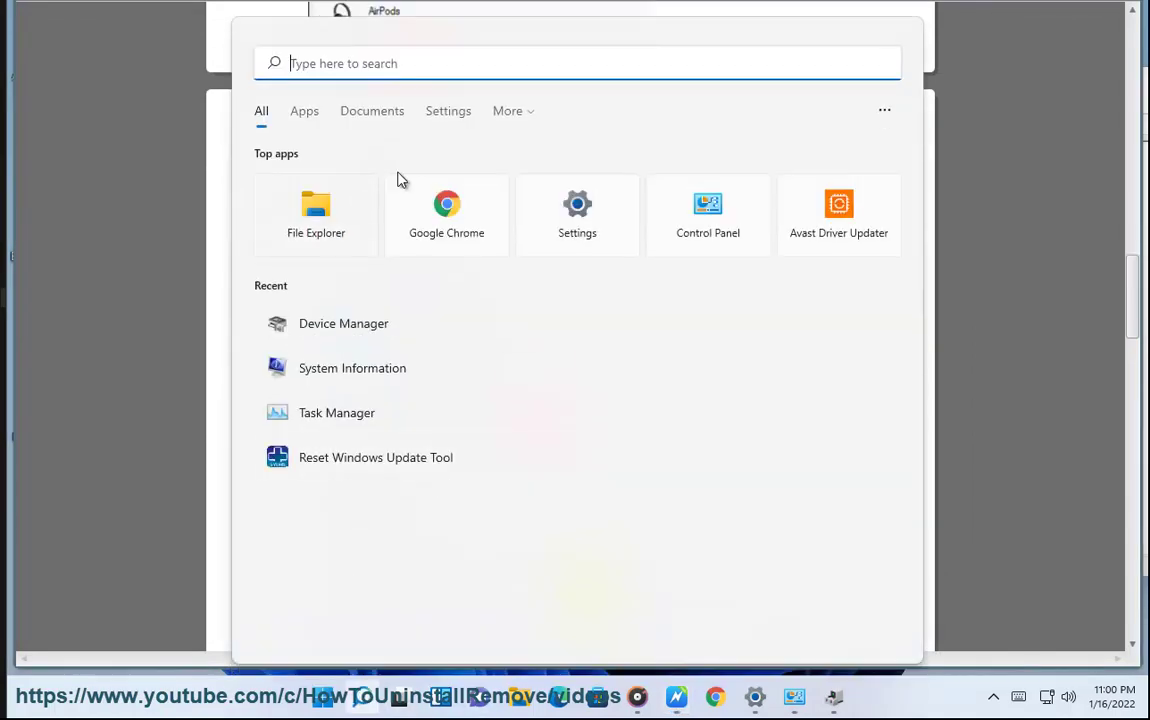
Open Avast Driver Updater and scan the drivers again
click(840, 210)
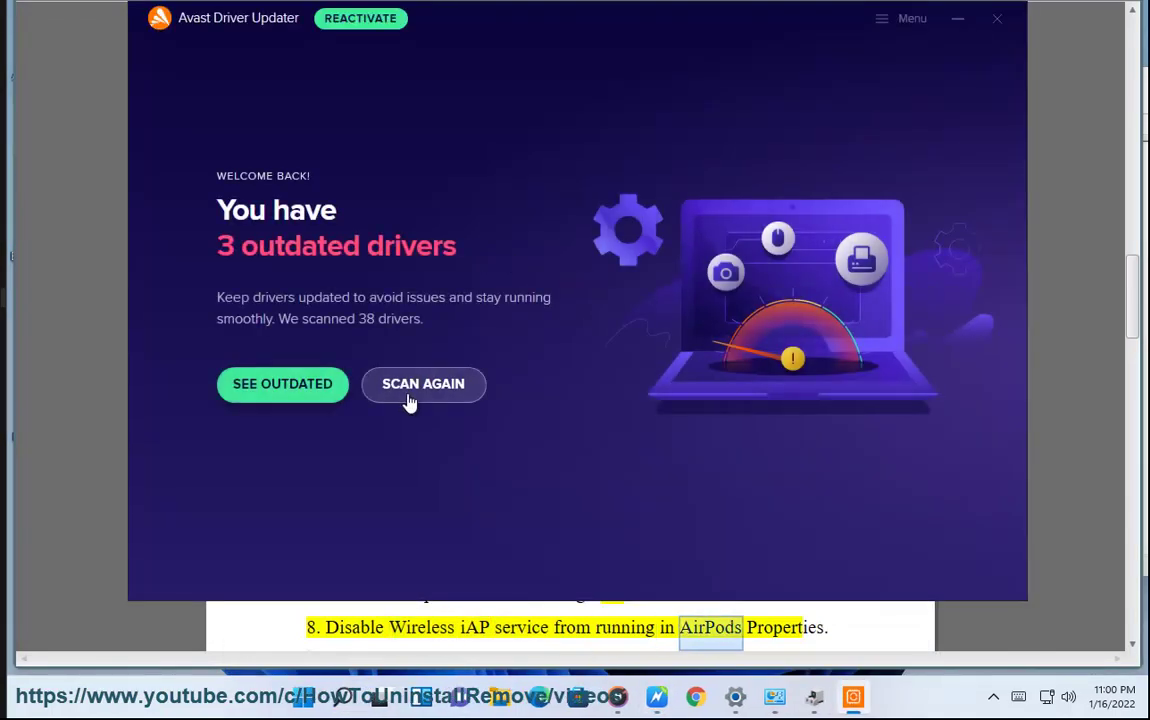
click(427, 395)
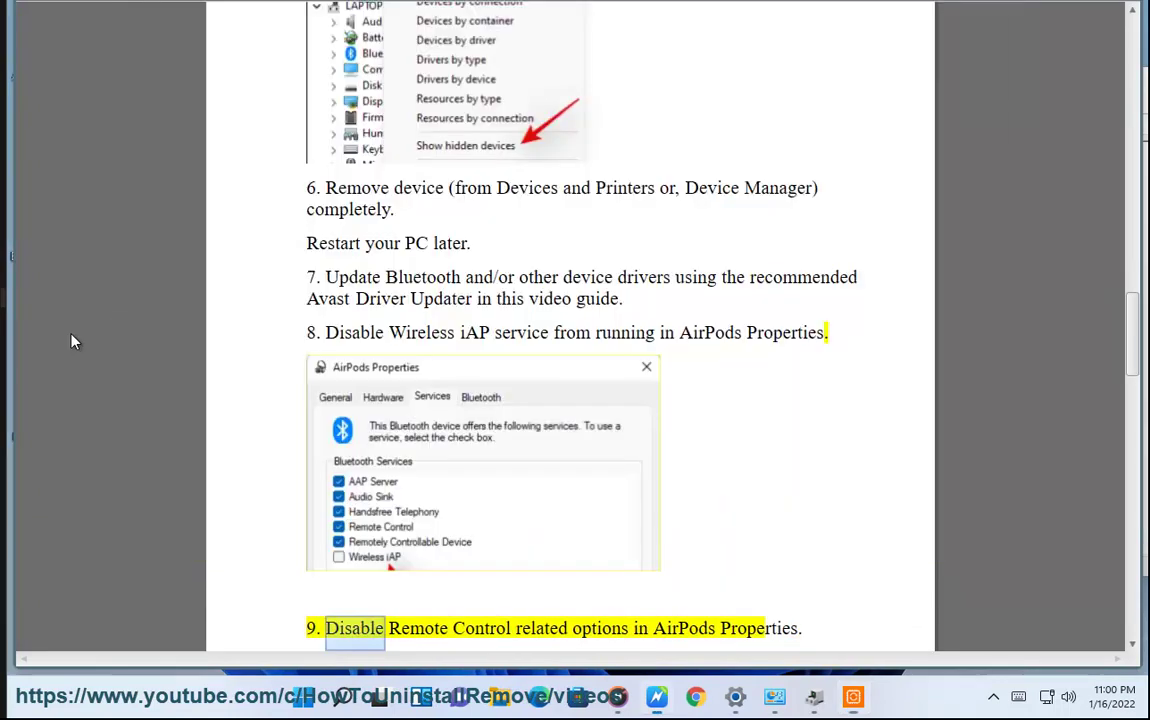
Read steps 8 to 11 in the instructions document and copy the registry path given for DisableAbsoluteVolume
scroll(72, 336, down, 2)
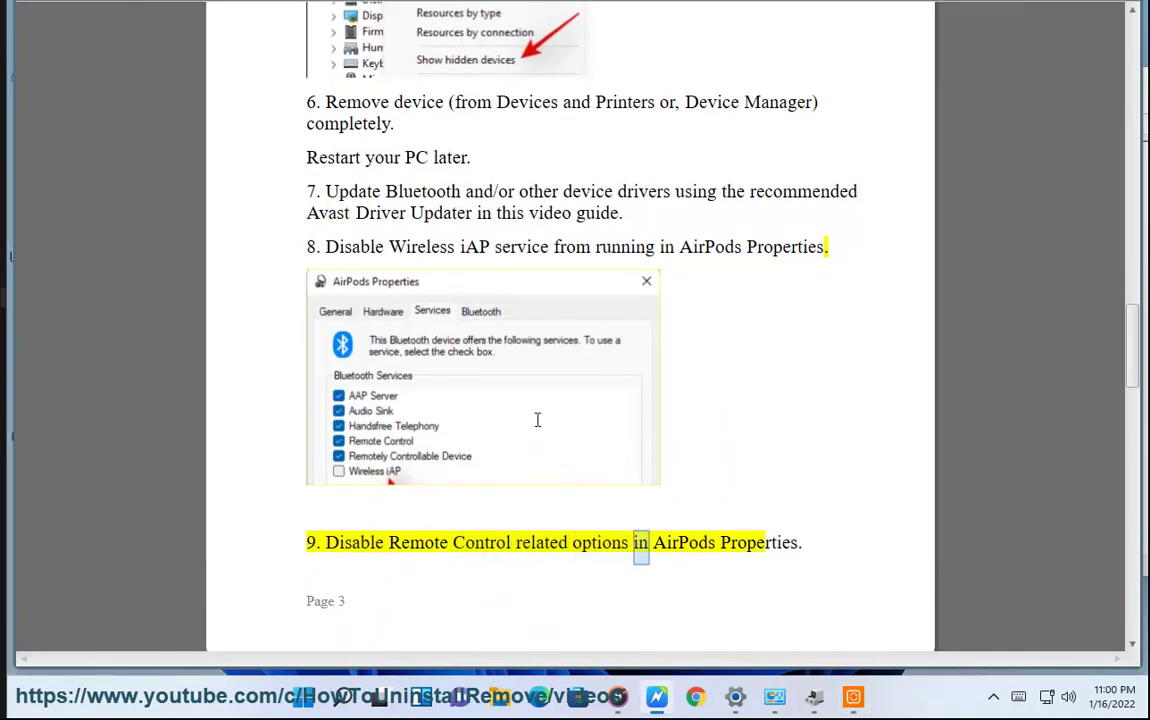
scroll(316, 385, down, 3)
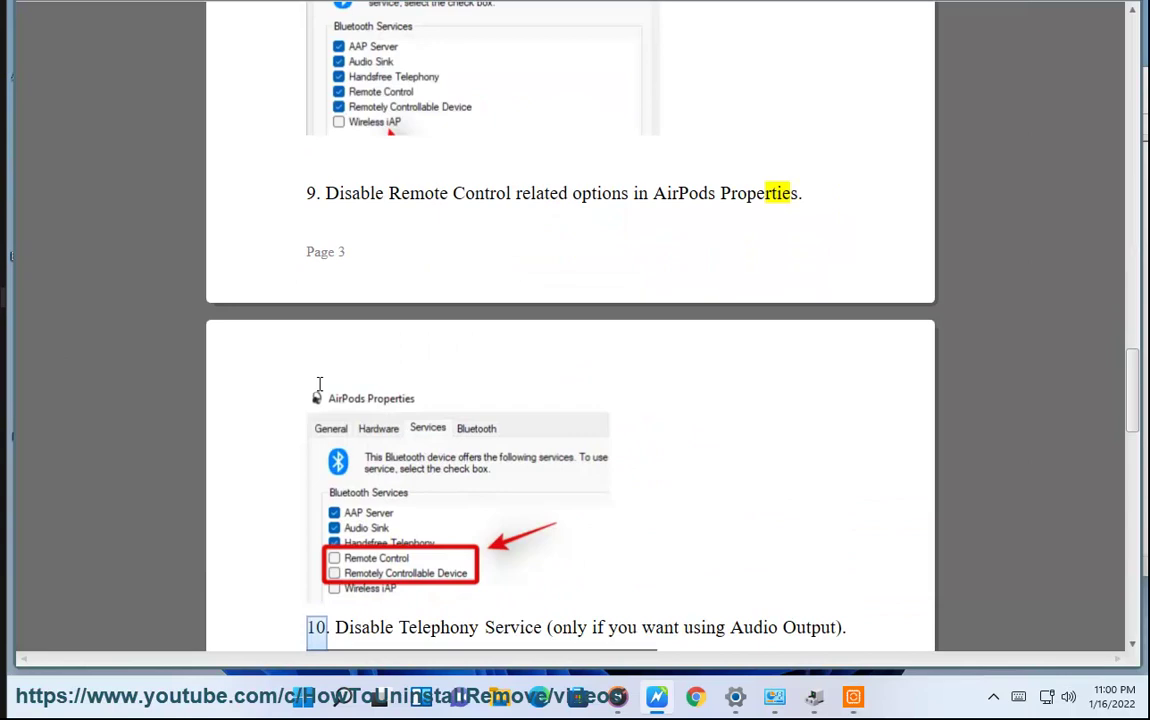
scroll(583, 495, down, 3)
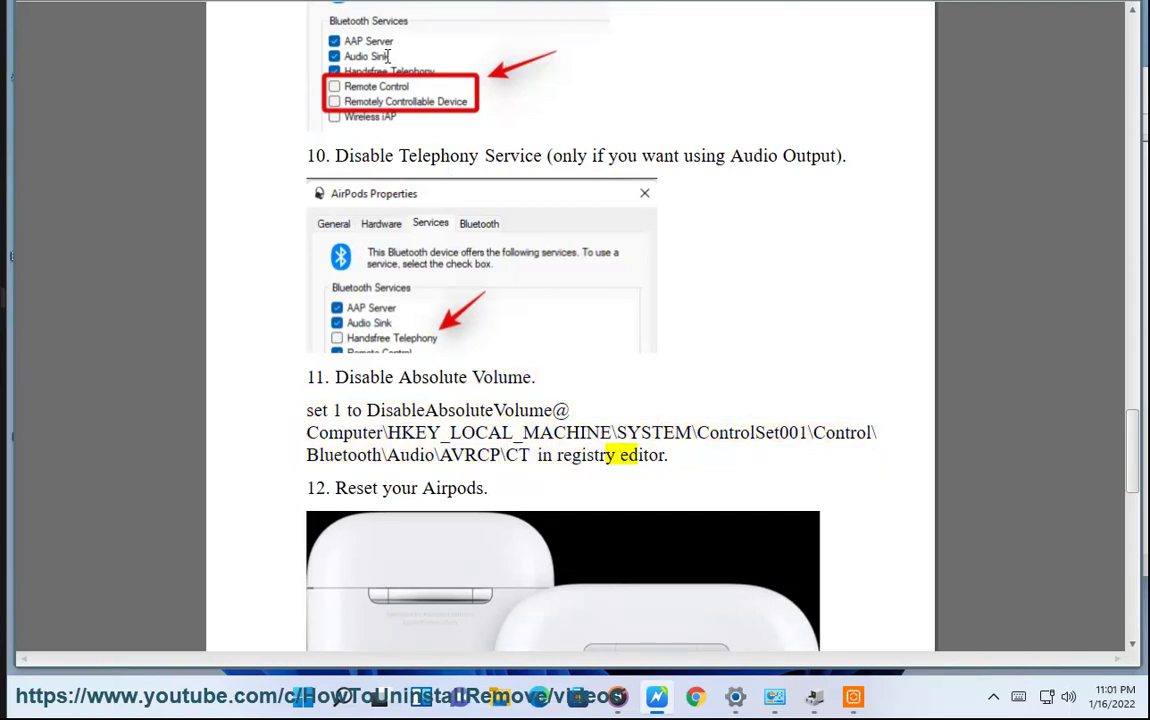
drag(530, 454, 297, 446)
key(ctrl+c)
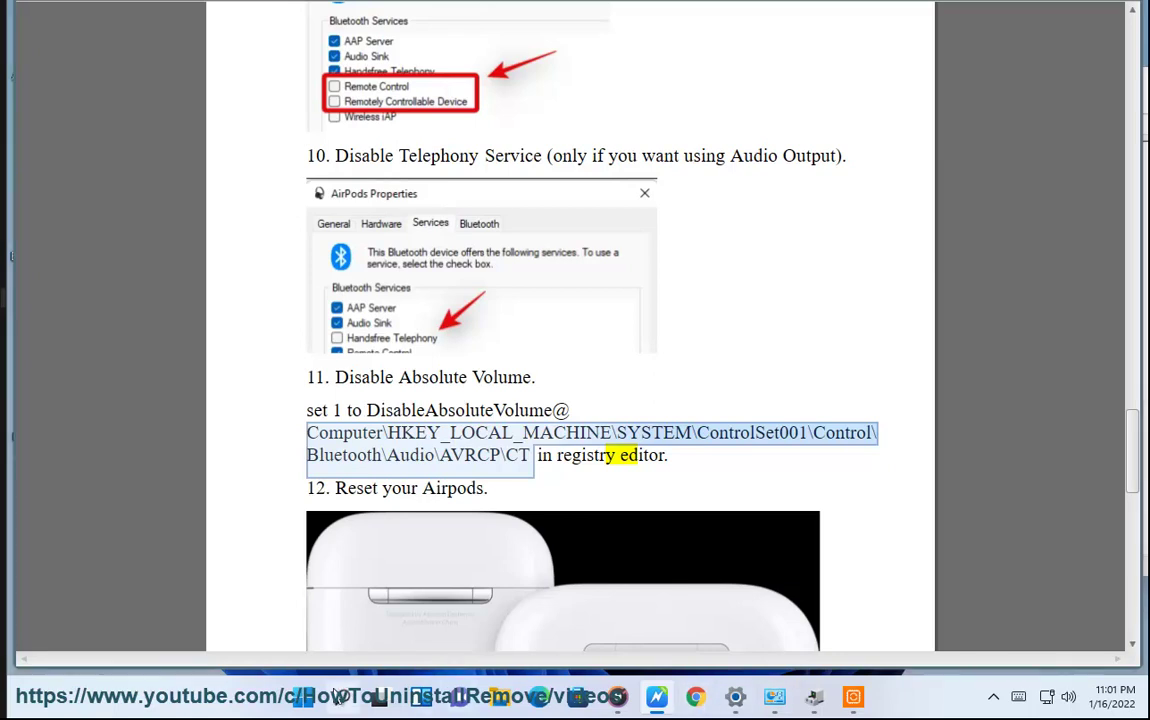
Open Registry Editor with administrator permission and go to the copied path Computer\HKEY_LOCAL_MACHINE\SYSTEM\ControlSet001\Control\Bluetooth\Audio\AVRCP\CT
click(341, 696)
text(r)
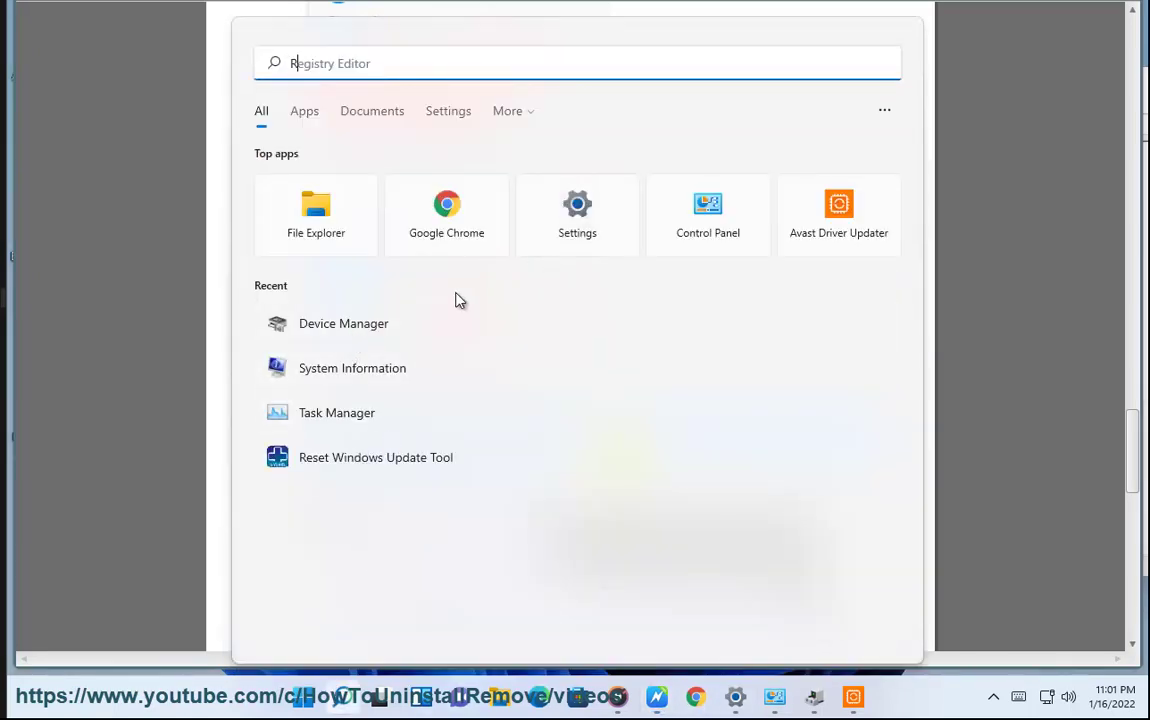
click(321, 193)
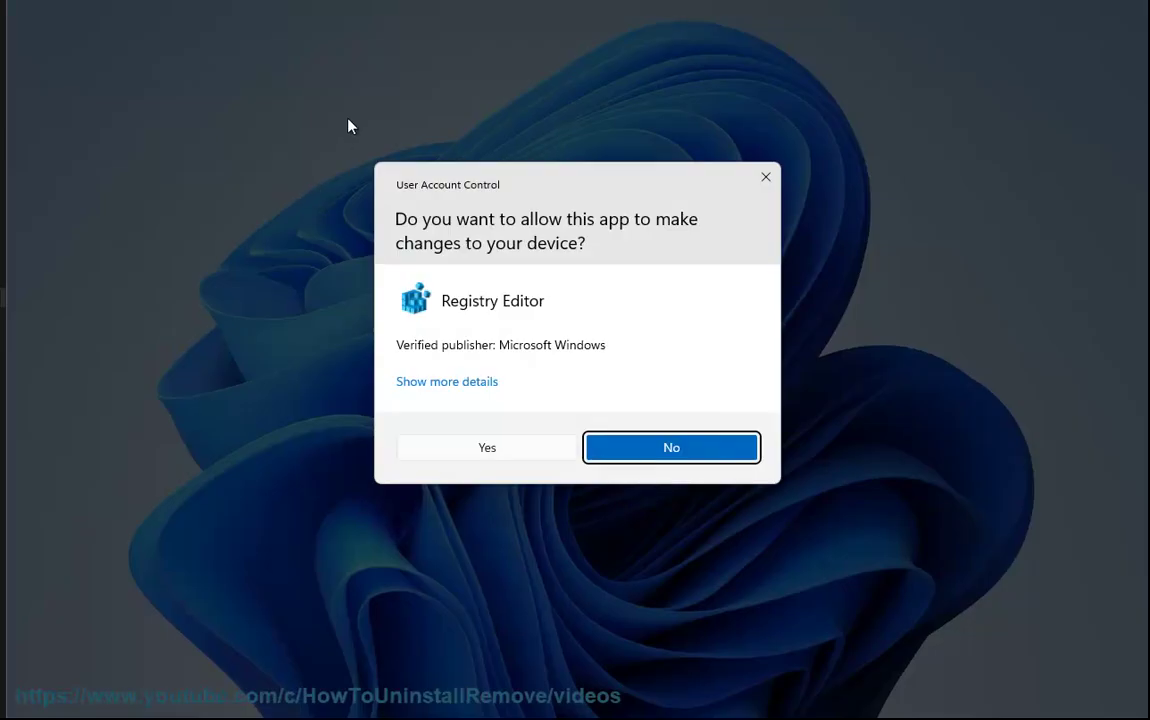
click(488, 448)
key(ctrl+l)
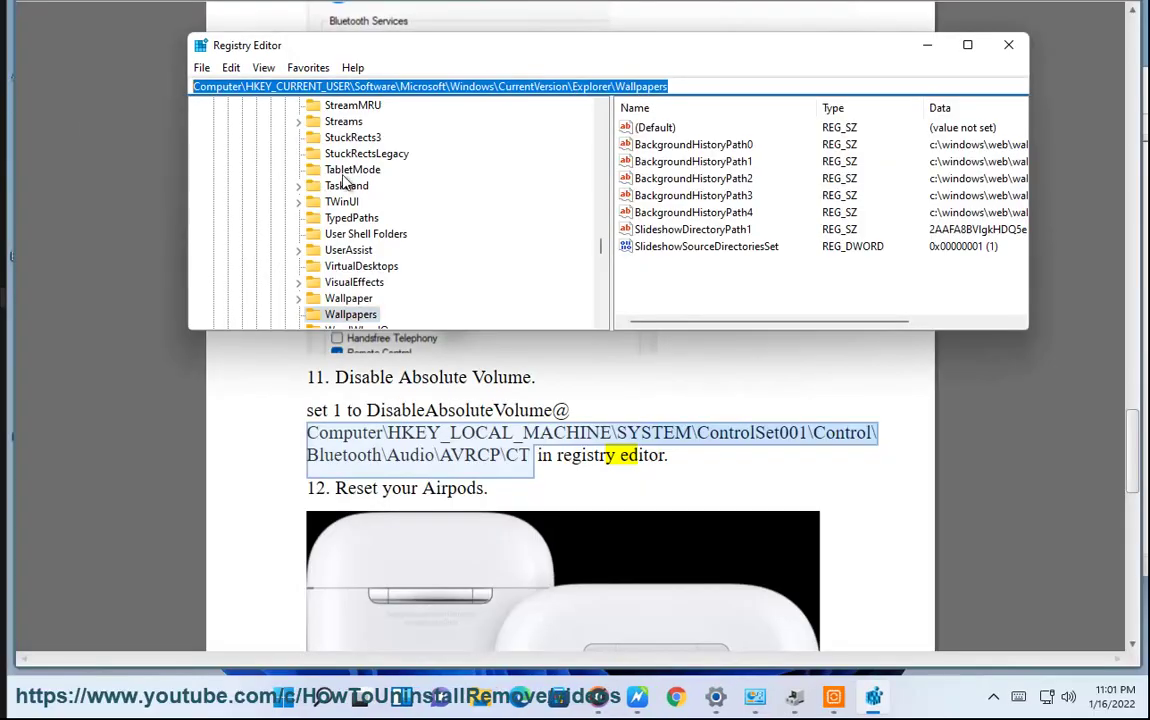
key(BackSpace)
key(ctrl+v)
key(Return)
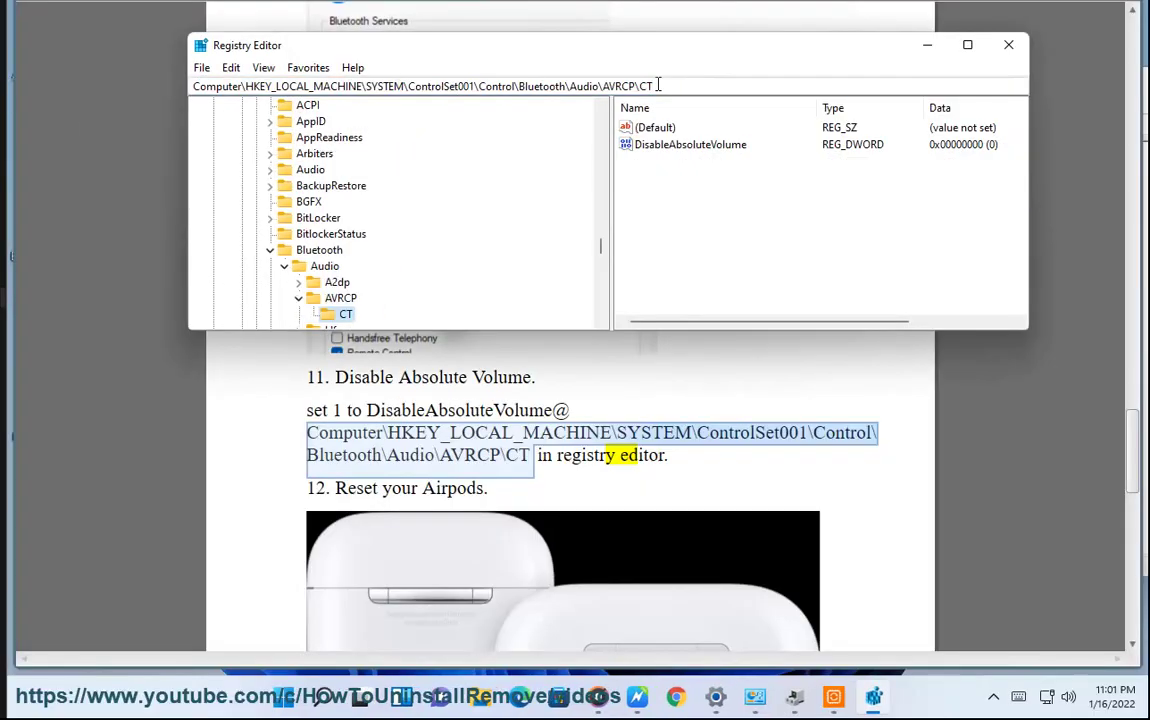
Set the DisableAbsoluteVolume DWORD in the AVRCP\CT key to 1
click(662, 146)
double_click(688, 146)
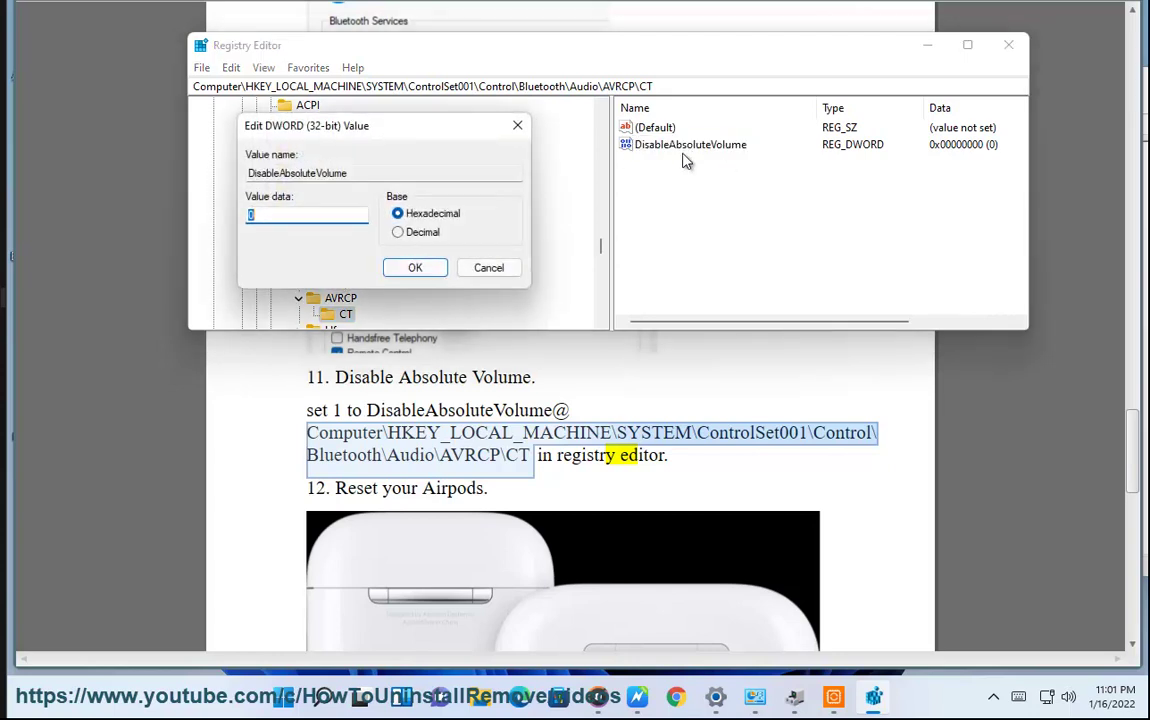
click(436, 271)
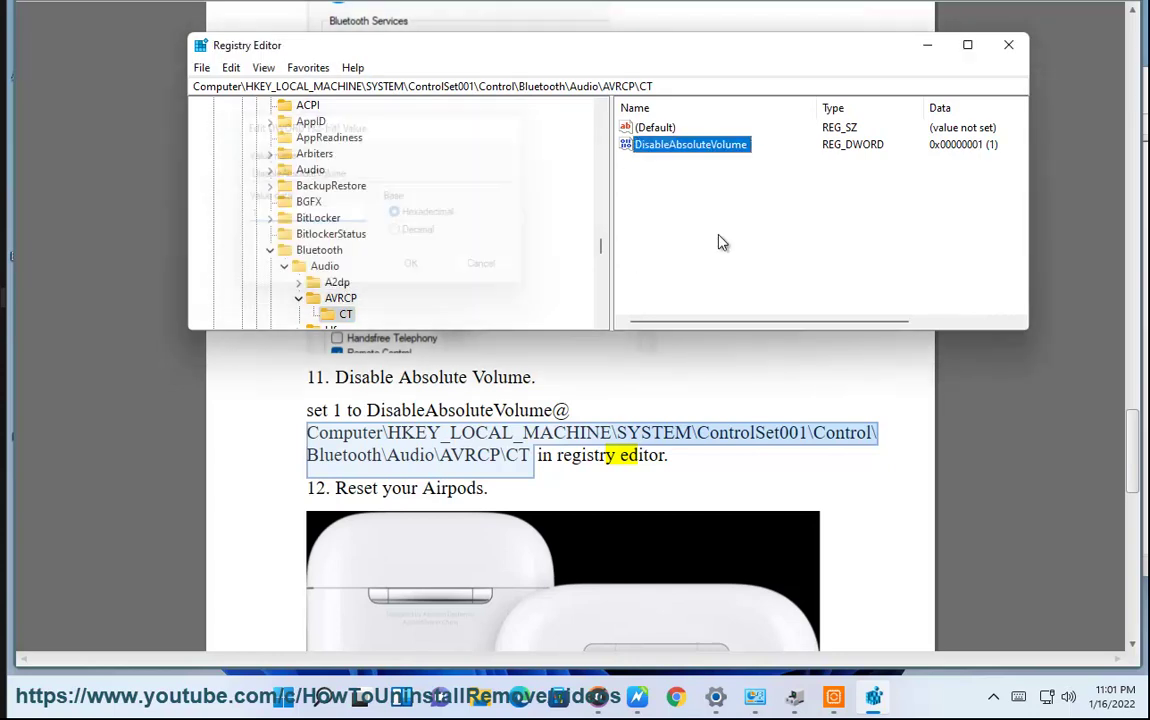
Look up the PC's Restart power option and dismiss it without restarting
click(283, 696)
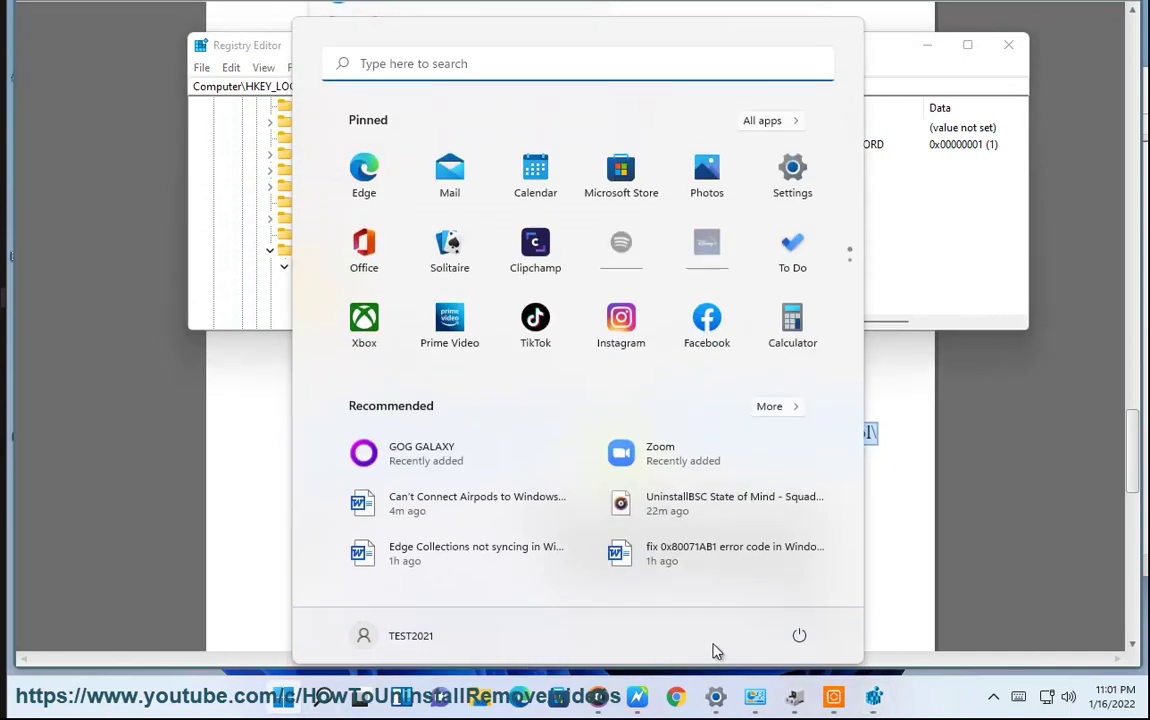
click(799, 635)
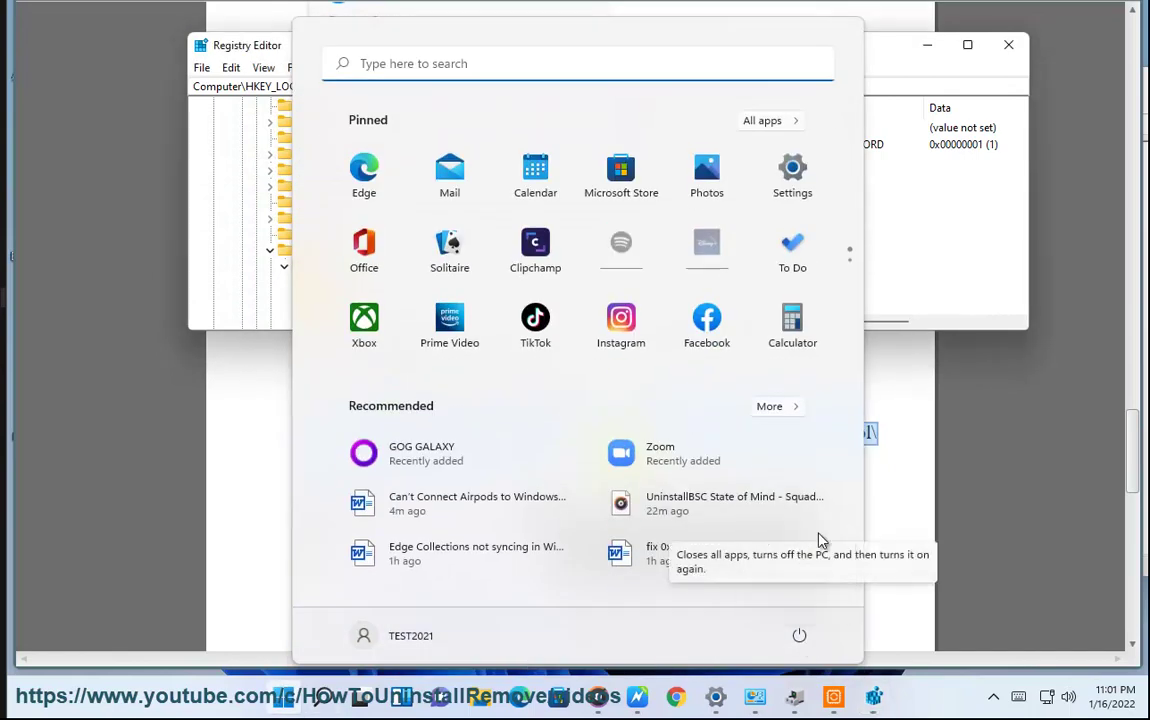
key(Escape)
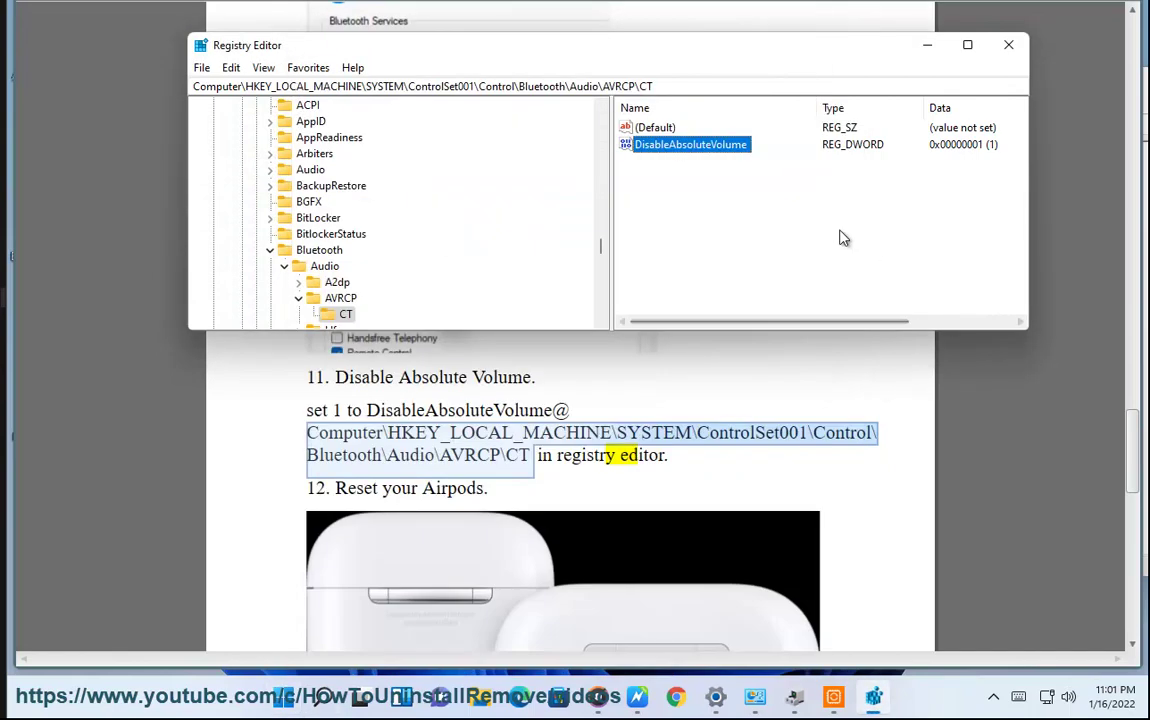
Set the DisableAbsoluteVolume DWORD back to 0 and close Registry Editor
double_click(706, 147)
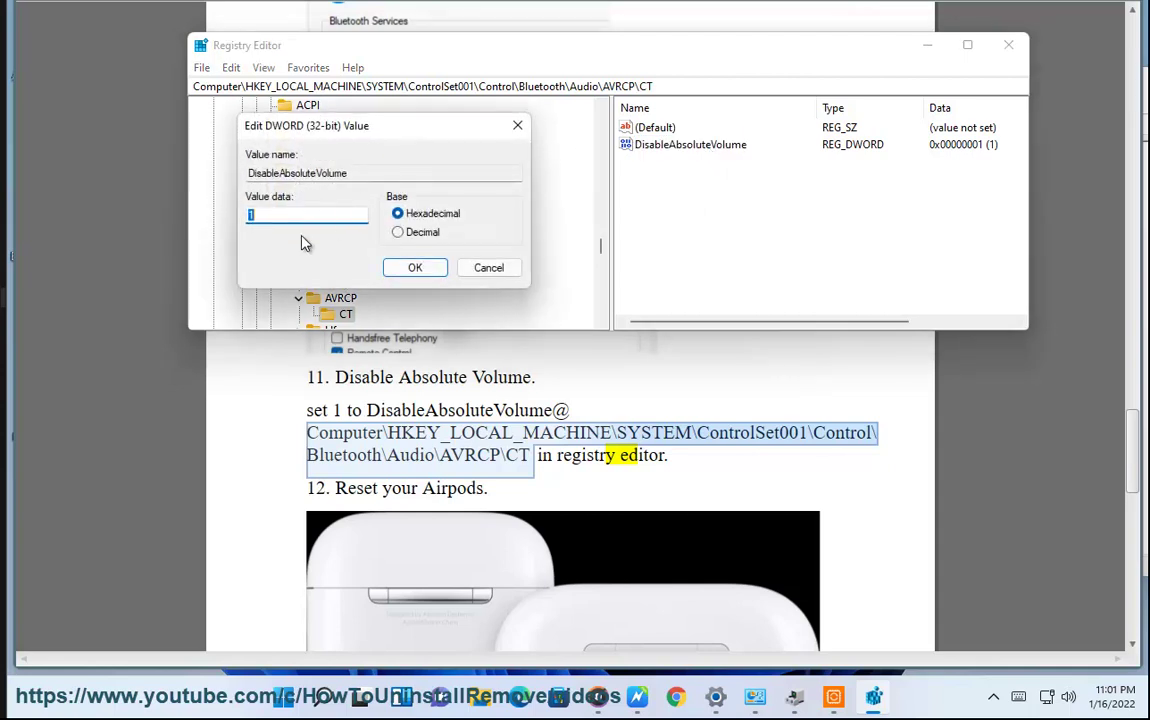
text(0)
click(413, 267)
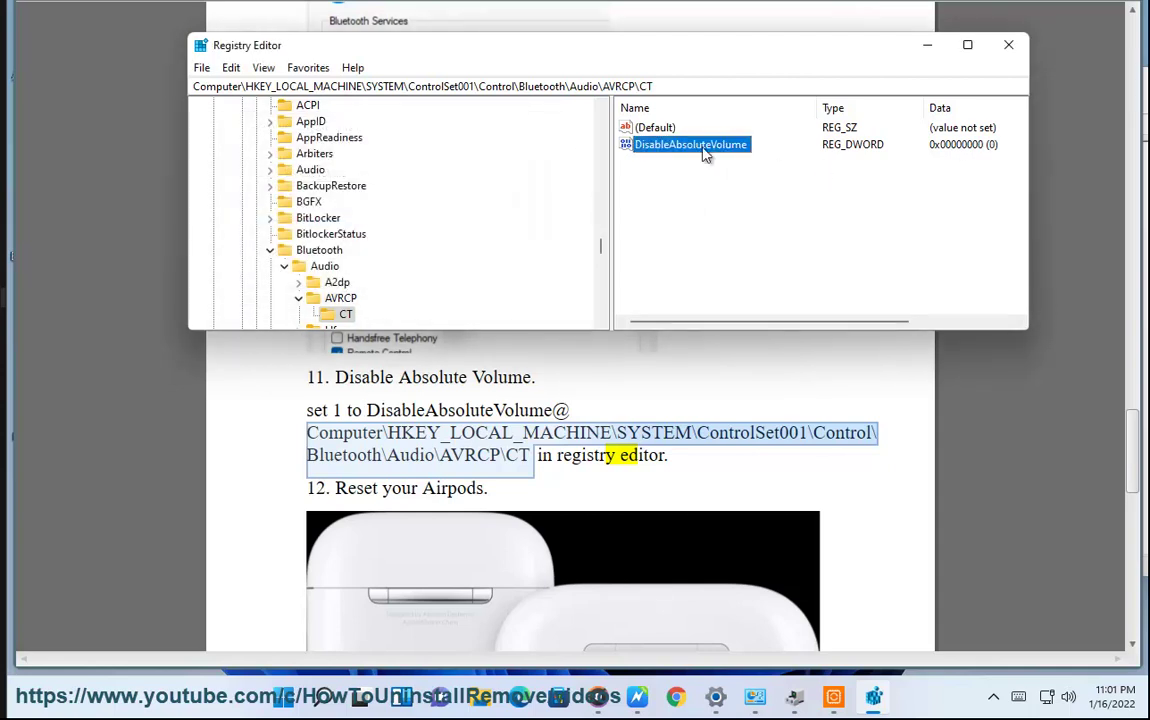
click(1008, 44)
Clear the path selection in the instructions document and read step 12 on resetting the AirPods
click(691, 432)
key(shift+Down)
scroll(527, 235, down, 2)
click(406, 585)
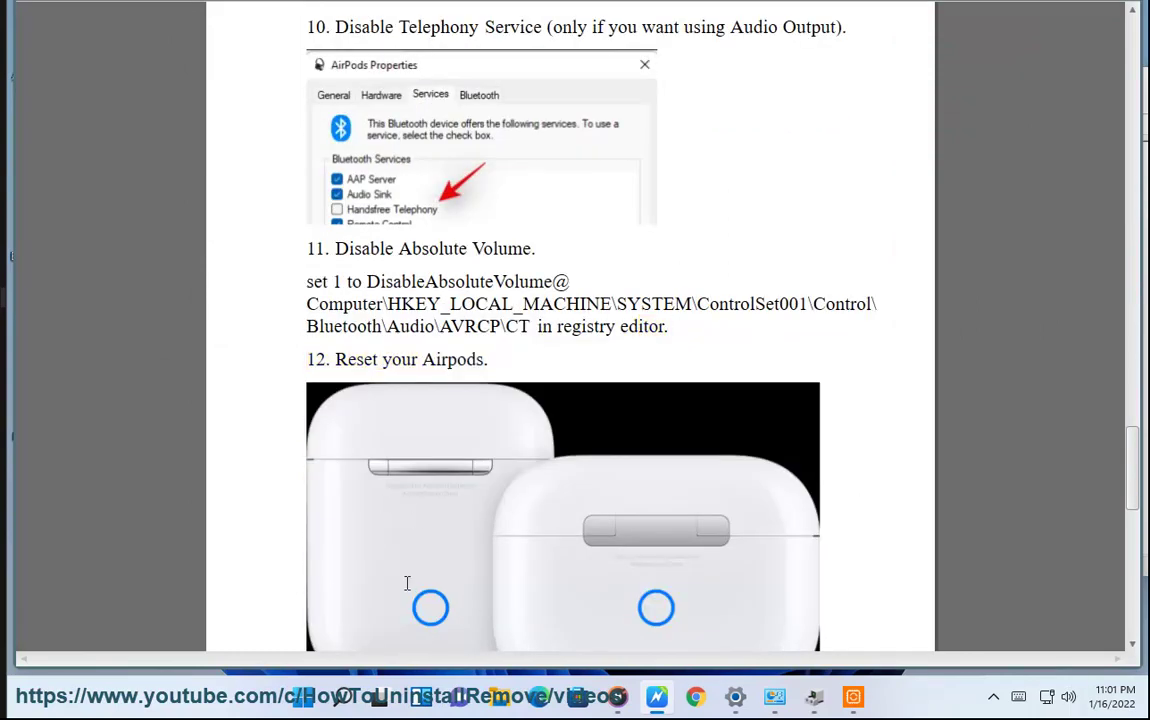